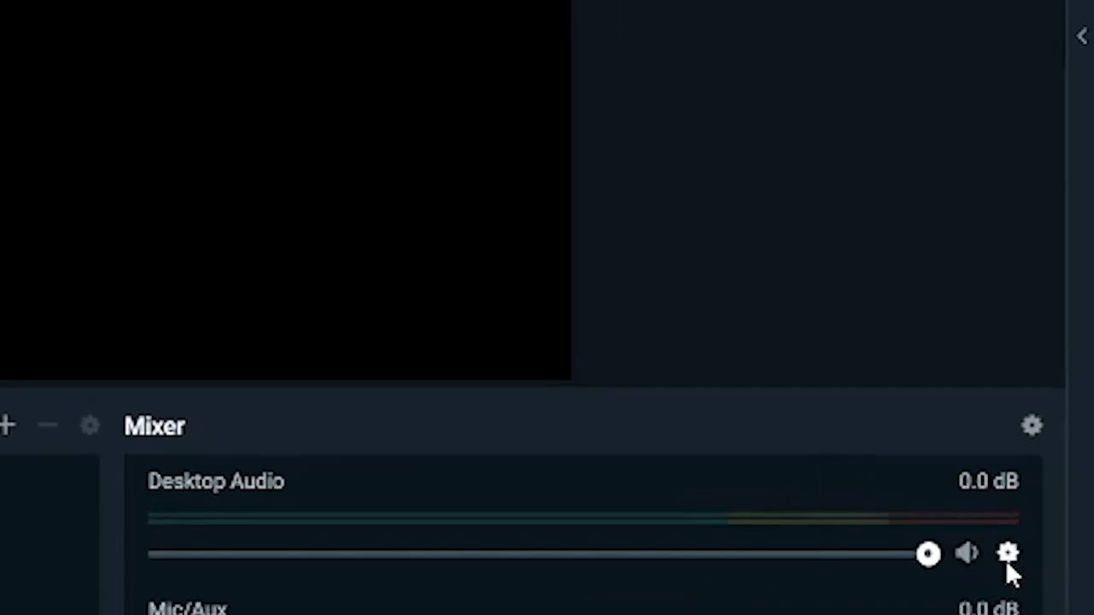
Set the Desktop Audio device to Speakers (High Definition Audio Device) and confirm.
{"action": "left_click", "coordinate": [1008, 555]}
{"action": "left_click", "coordinate": [946, 405]}
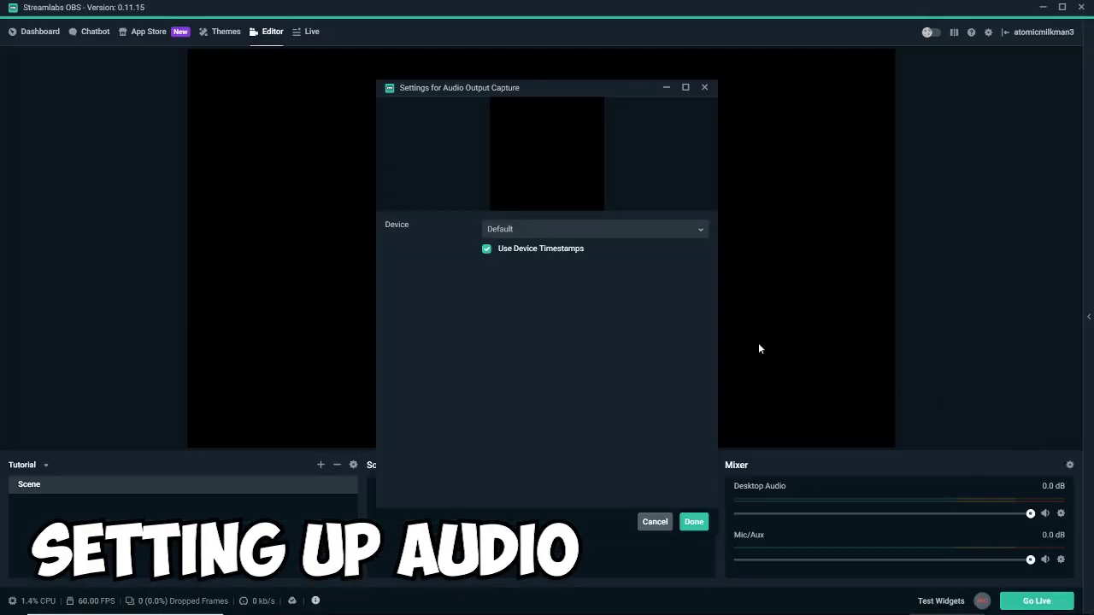
{"action": "left_click", "coordinate": [567, 231]}
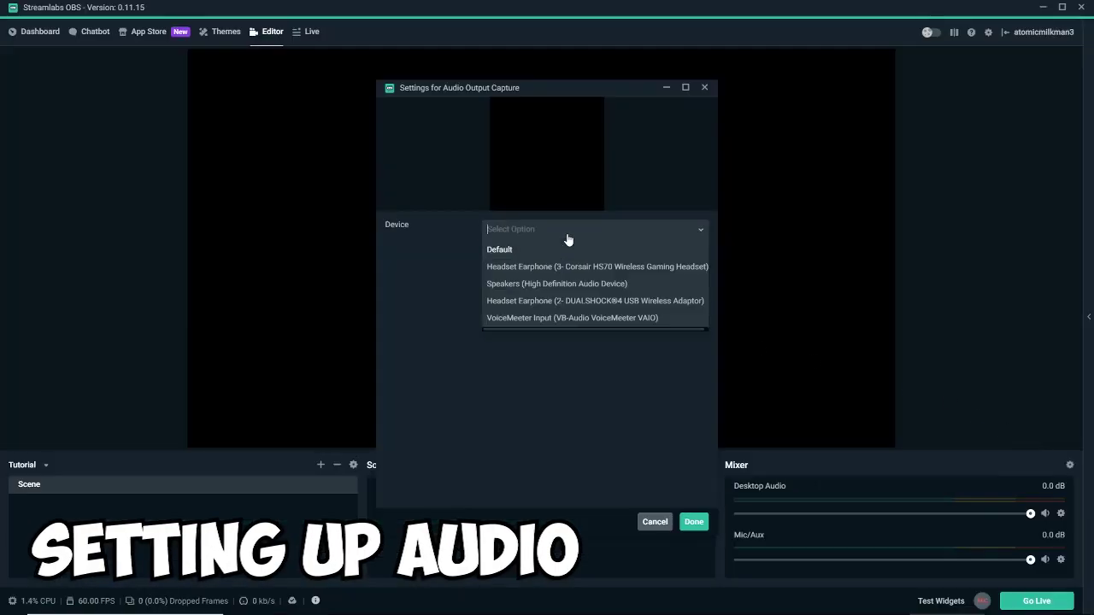
{"action": "left_click", "coordinate": [564, 288]}
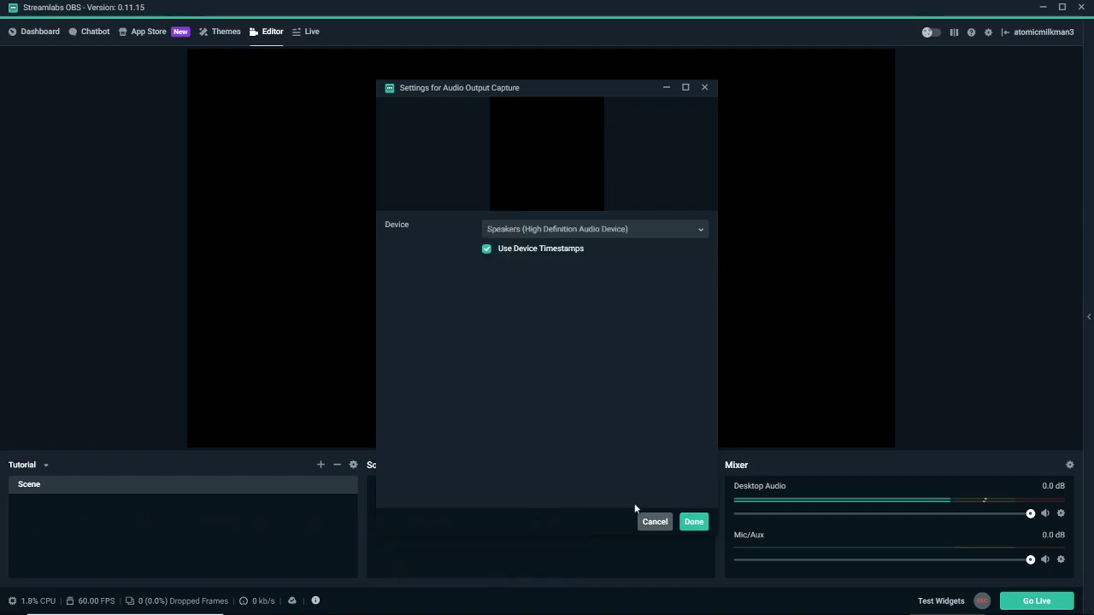
{"action": "left_click", "coordinate": [691, 523]}
Reopen the Desktop Audio properties to check the device, then close them with Done.
{"action": "left_click", "coordinate": [1061, 514]}
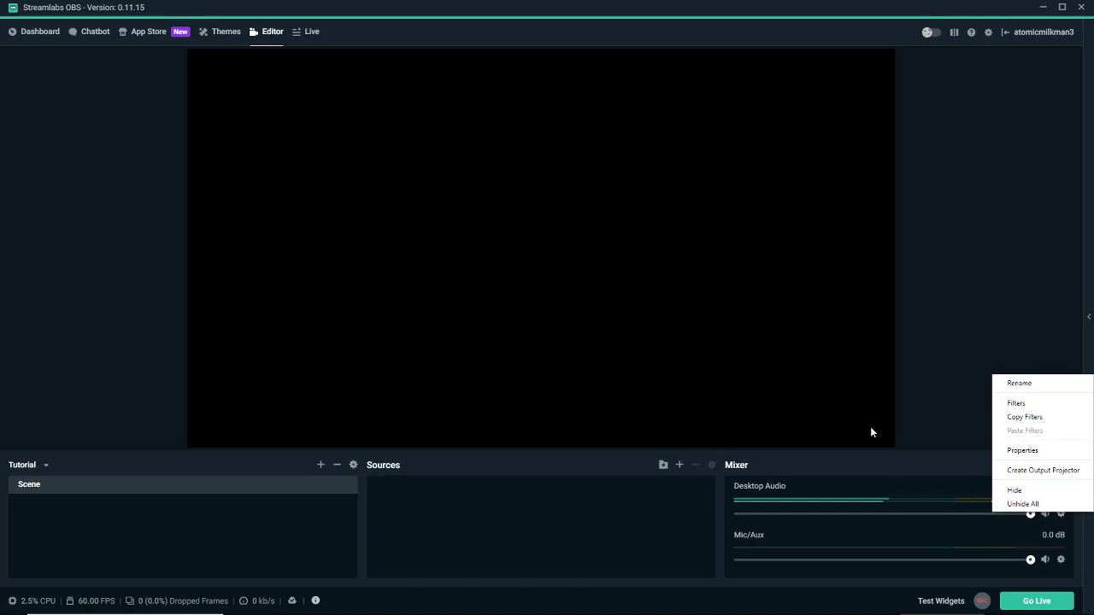
{"action": "left_click", "coordinate": [1023, 451]}
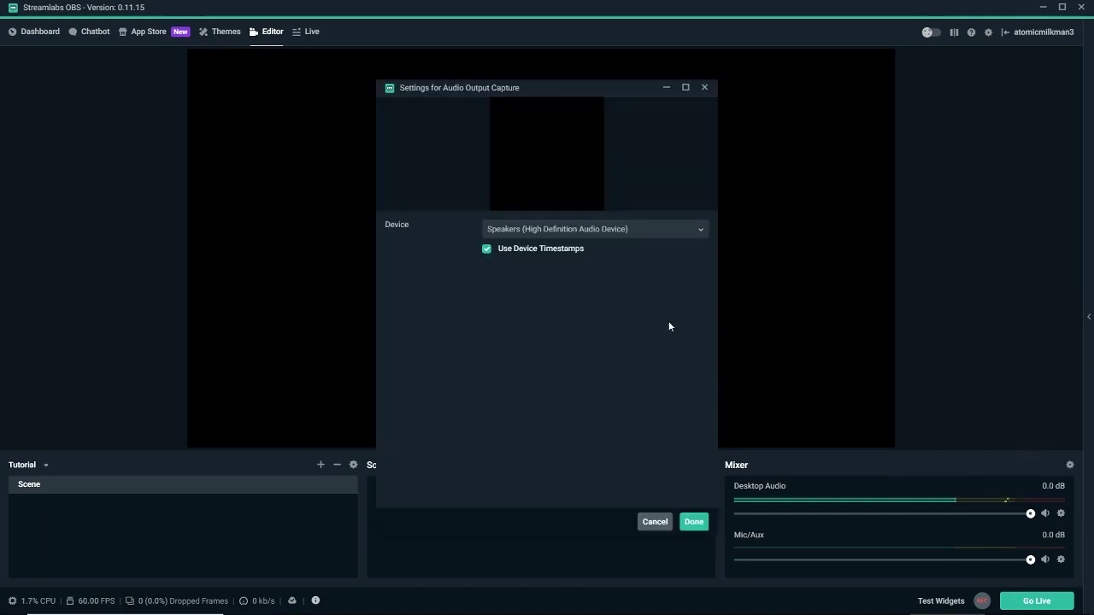
{"action": "left_click", "coordinate": [608, 236]}
{"action": "left_click", "coordinate": [590, 254]}
{"action": "left_click", "coordinate": [694, 522]}
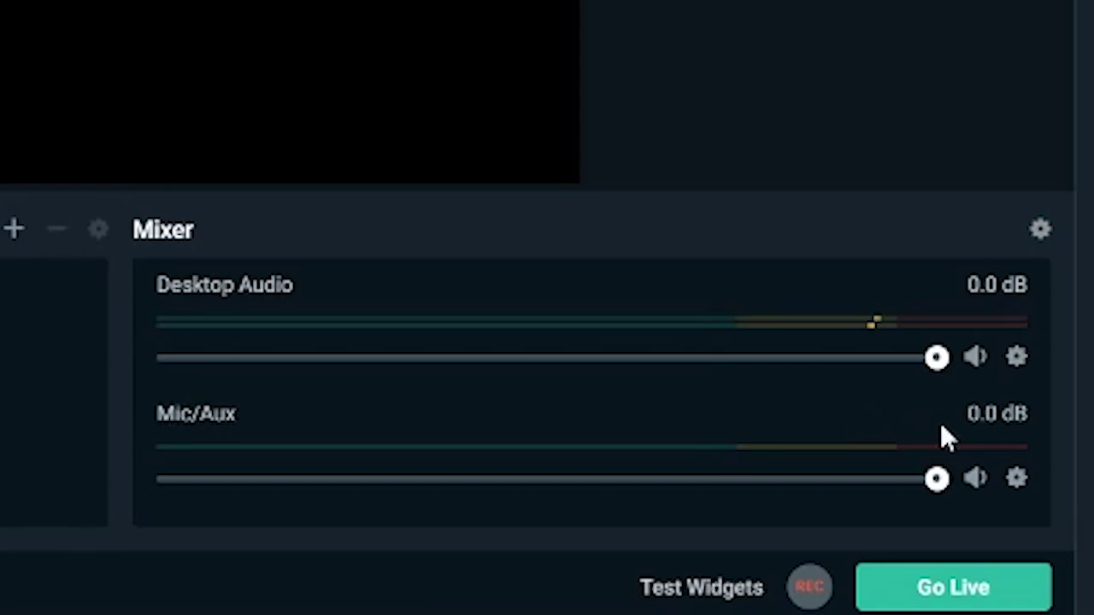
Choose VoiceMeeter Output (VB-Audio VoiceMeeter VAIO) as the Mic/Aux device.
{"action": "left_click", "coordinate": [1016, 479]}
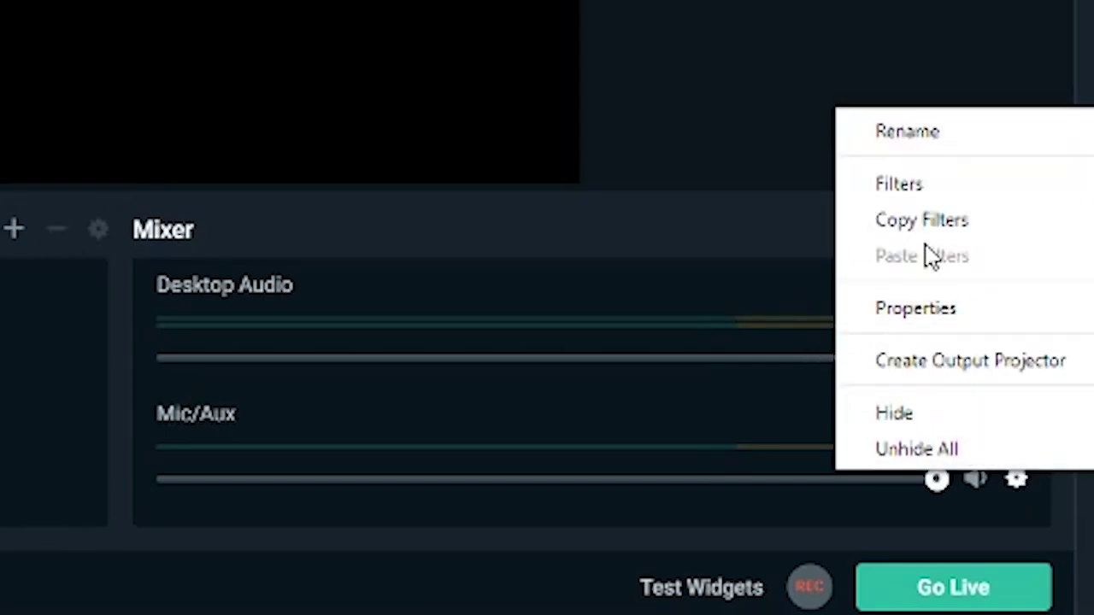
{"action": "left_click", "coordinate": [940, 323]}
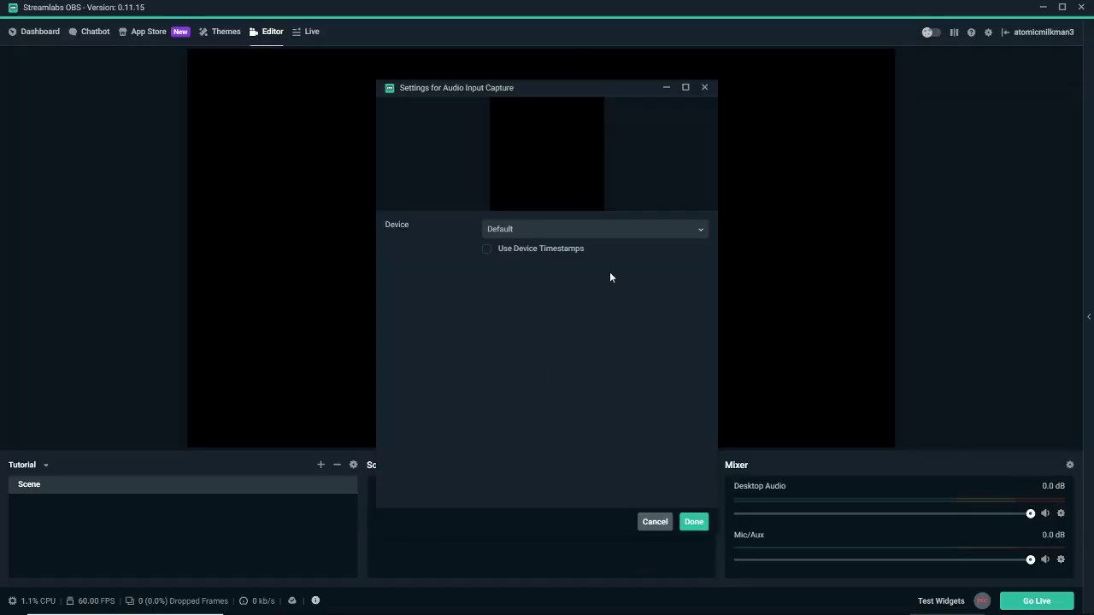
{"action": "left_click", "coordinate": [622, 236]}
{"action": "left_click", "coordinate": [572, 288]}
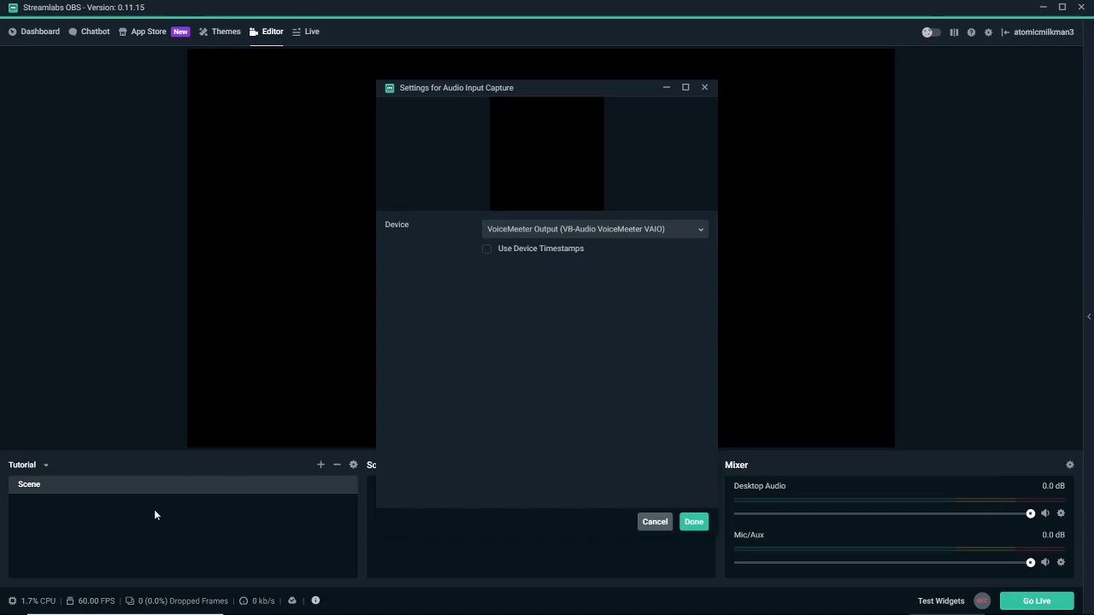
Search Windows for 'voi' to find Voicemeeter, then confirm the Mic/Aux settings.
{"action": "left_click", "coordinate": [64, 605]}
{"action": "type", "text": "voi"}
{"action": "left_click", "coordinate": [120, 297]}
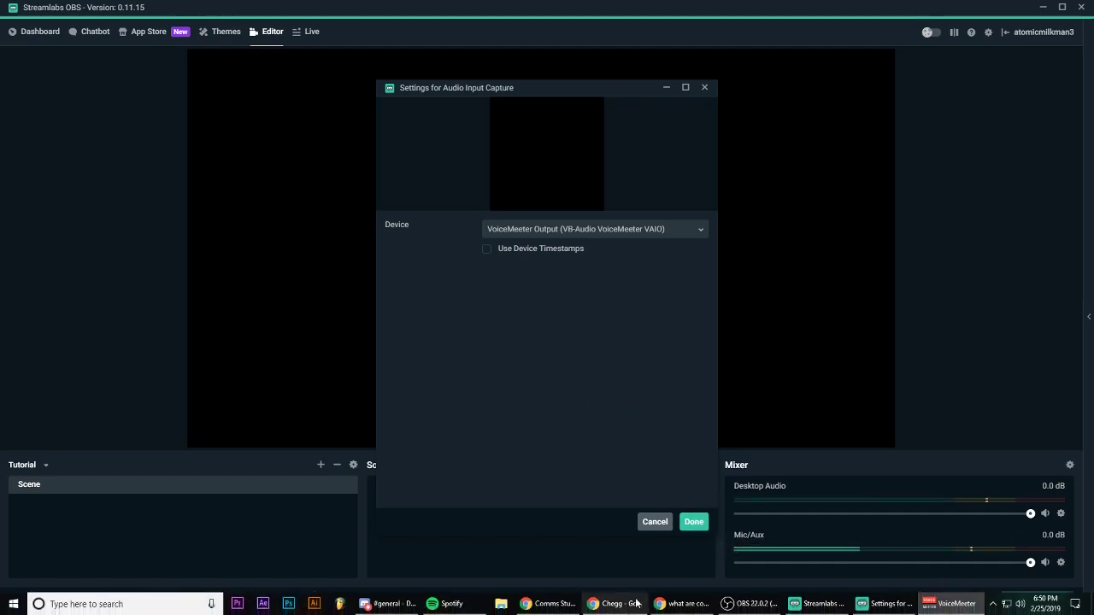
{"action": "left_click", "coordinate": [693, 522]}
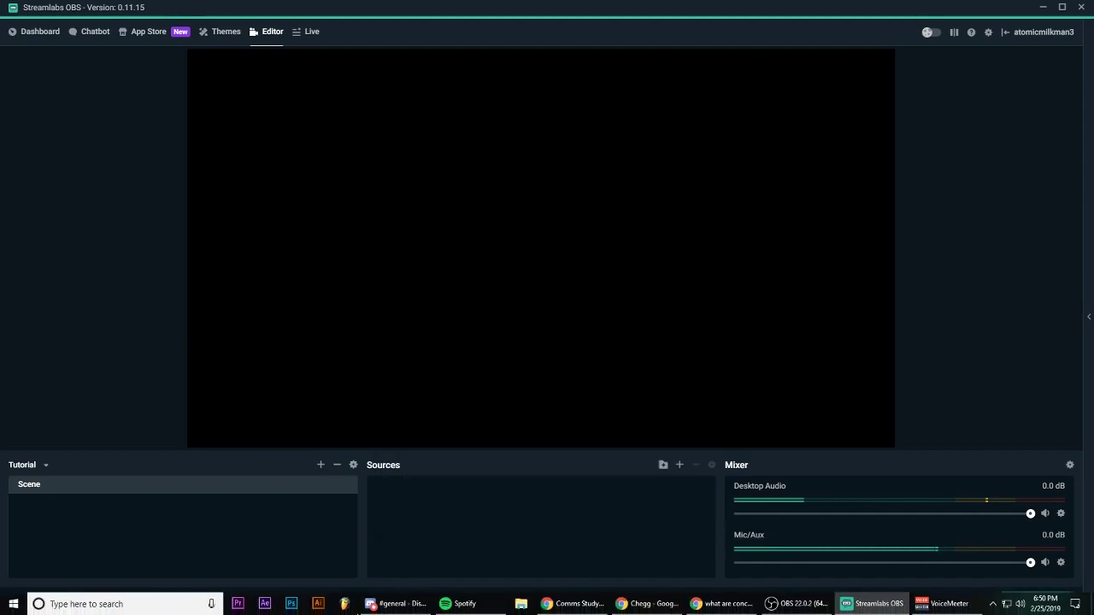
Close the running Voicemeeter window from the taskbar.
{"action": "left_click", "coordinate": [109, 604]}
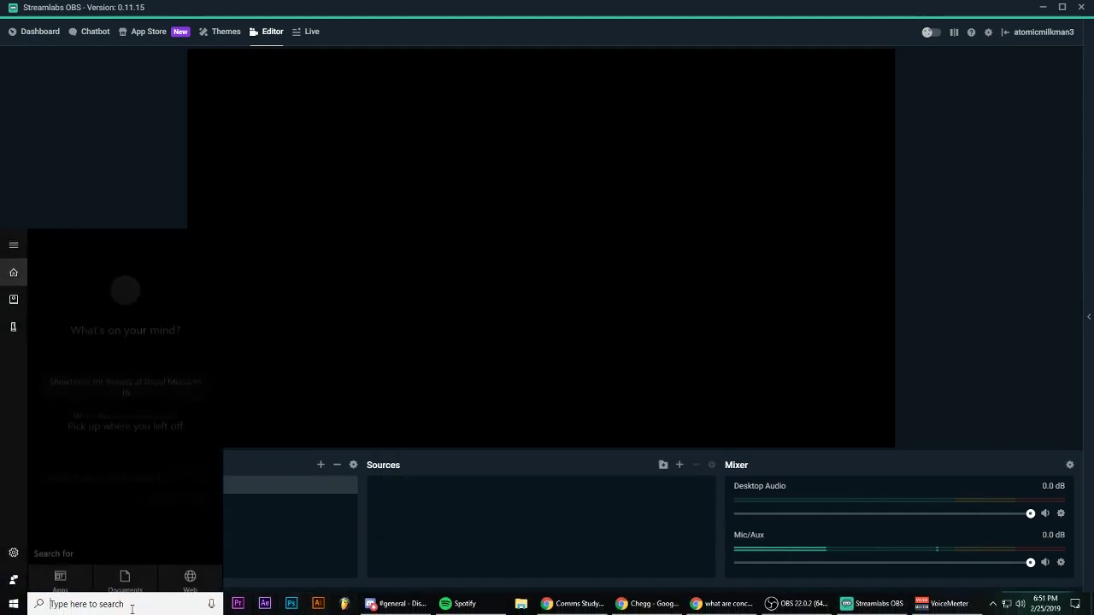
{"action": "right_click", "coordinate": [934, 604]}
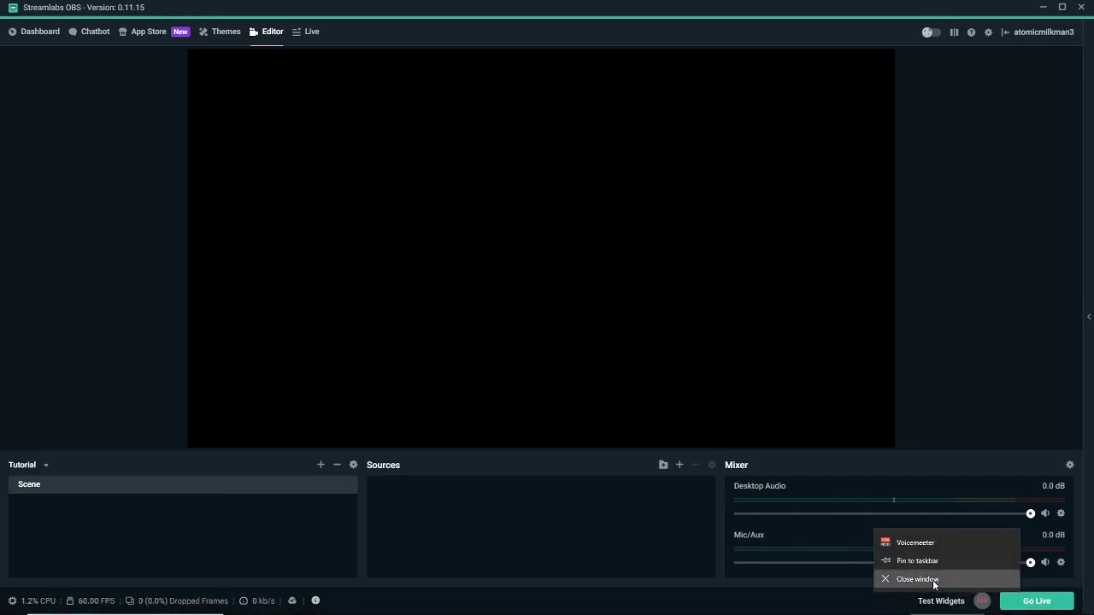
{"action": "left_click", "coordinate": [935, 579]}
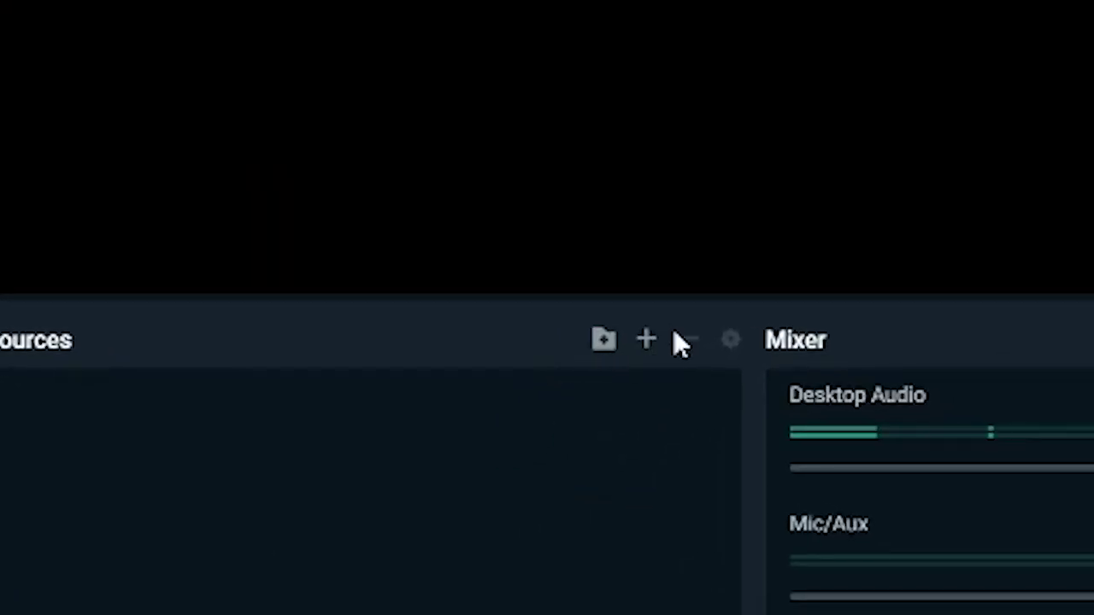
Add a Display Capture source with its default name, capturing Display 0 at 1920x1080.
{"action": "left_click", "coordinate": [647, 341]}
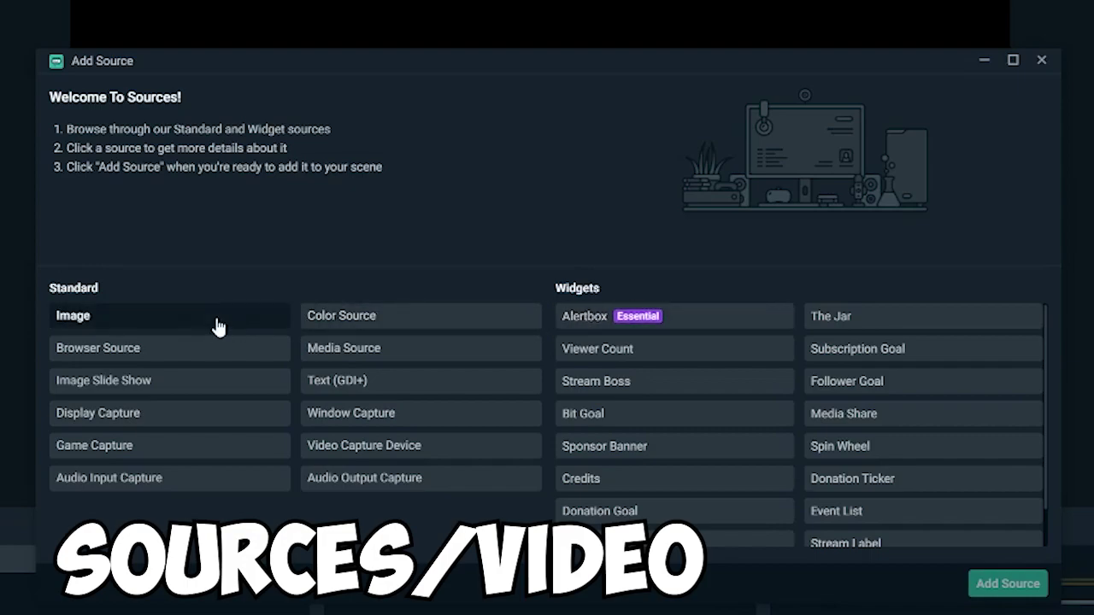
{"action": "left_click", "coordinate": [167, 430]}
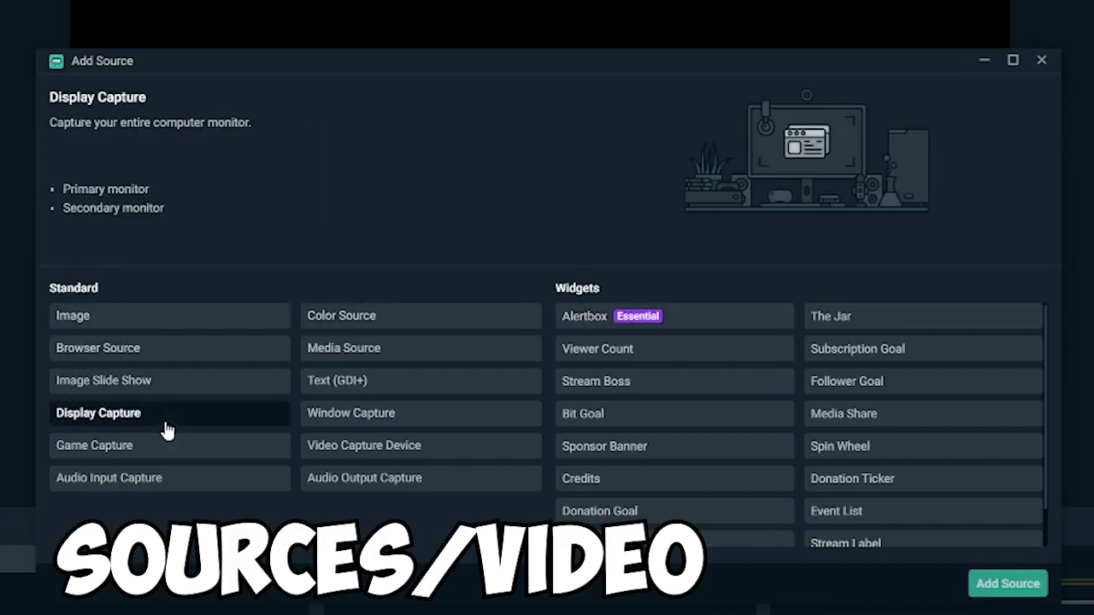
{"action": "double_click", "coordinate": [167, 429]}
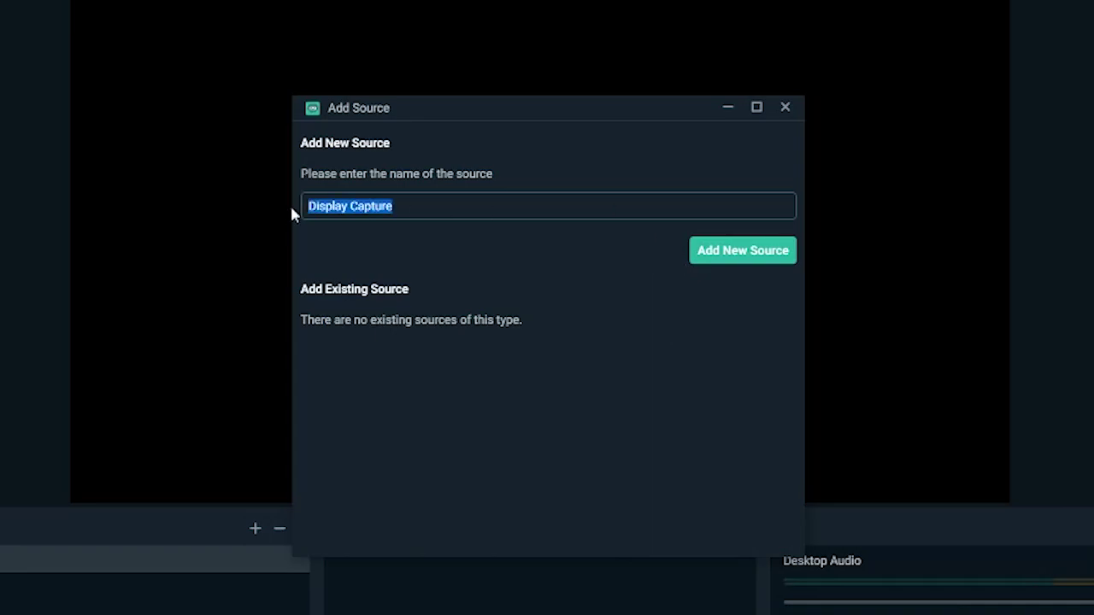
{"action": "left_click", "coordinate": [704, 252]}
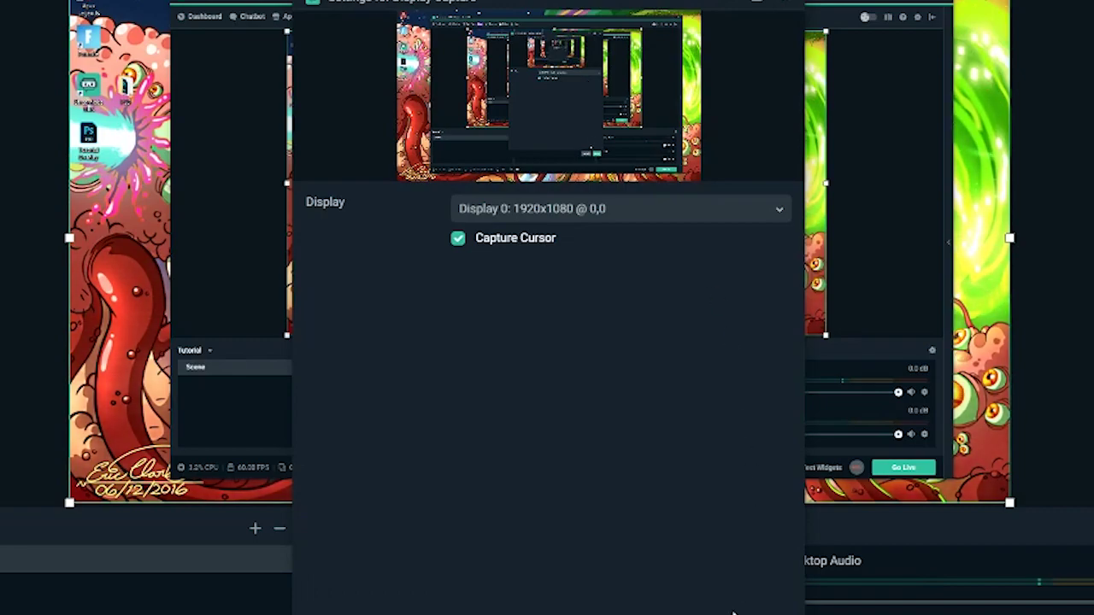
{"action": "key", "text": "Return"}
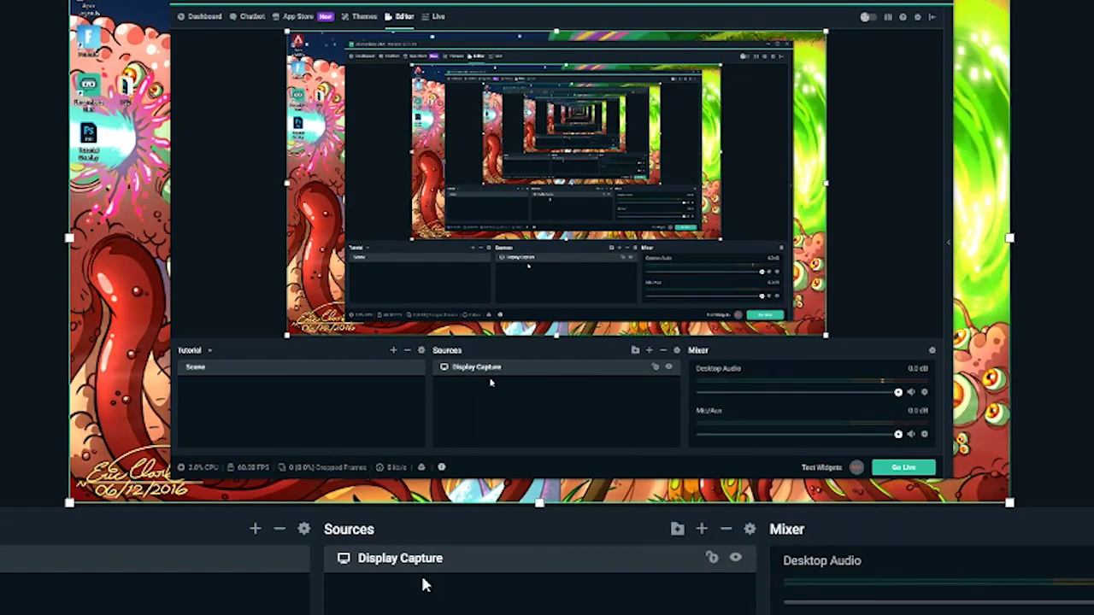
Add a default-named Game Capture source in 'Capture any fullscreen application' mode.
{"action": "left_click", "coordinate": [701, 529]}
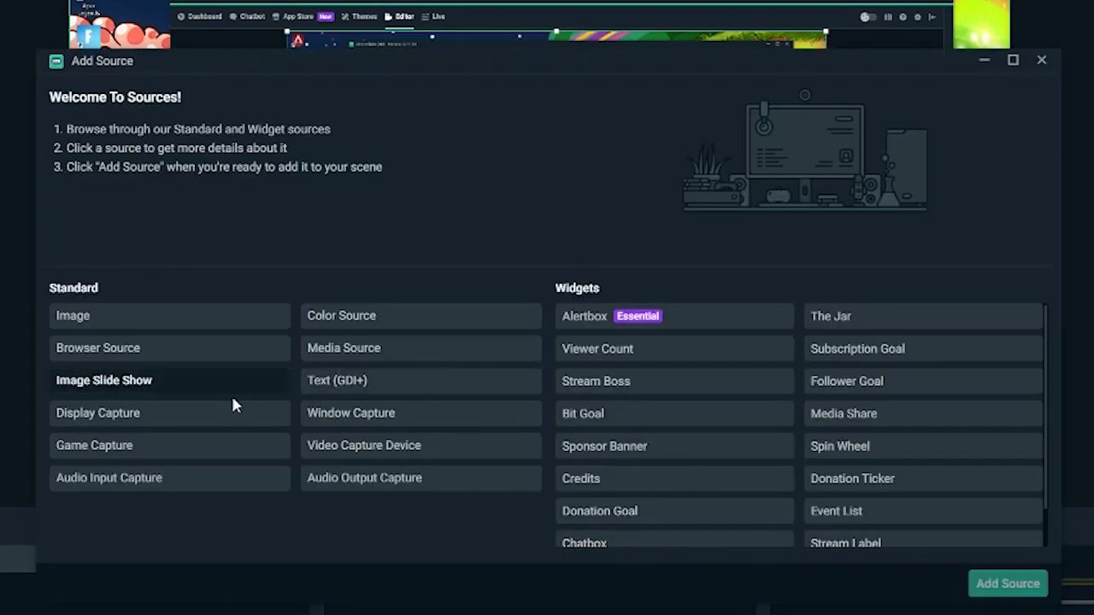
{"action": "left_click", "coordinate": [358, 453]}
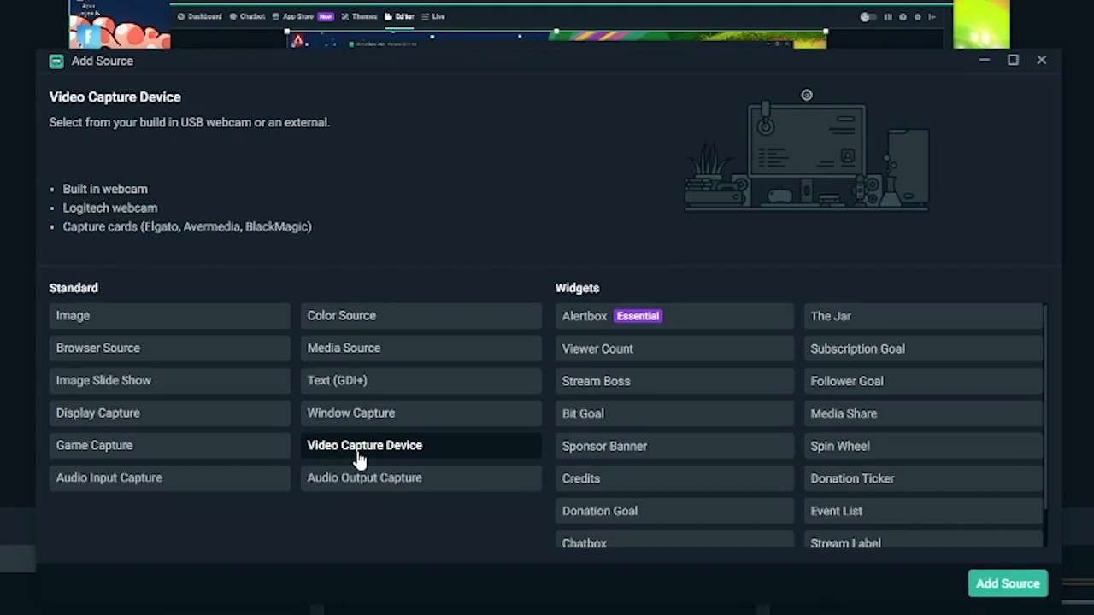
{"action": "double_click", "coordinate": [229, 453]}
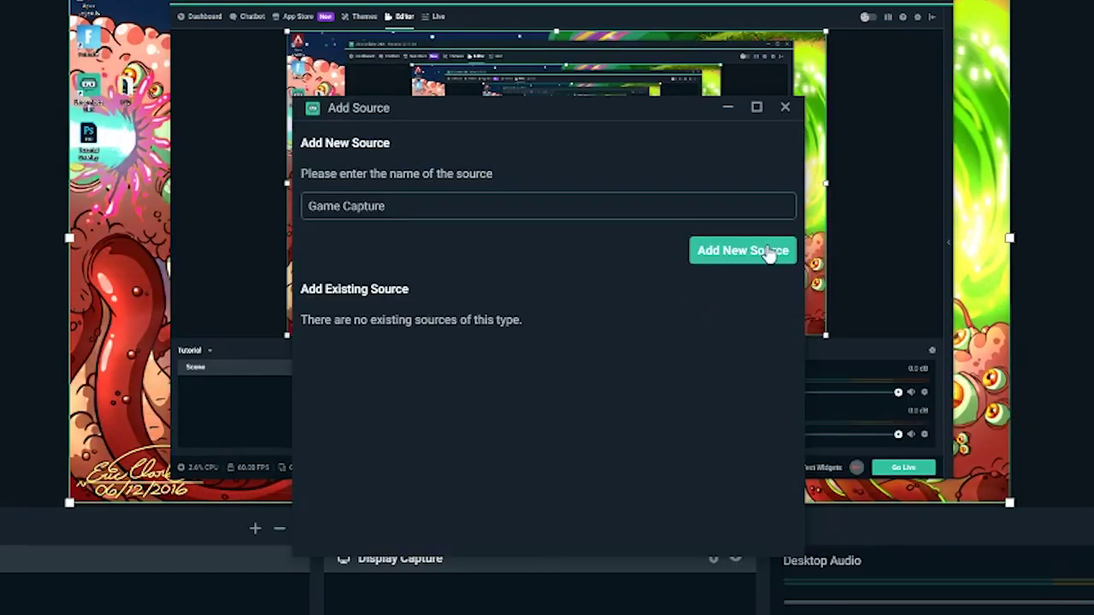
{"action": "left_click", "coordinate": [763, 255]}
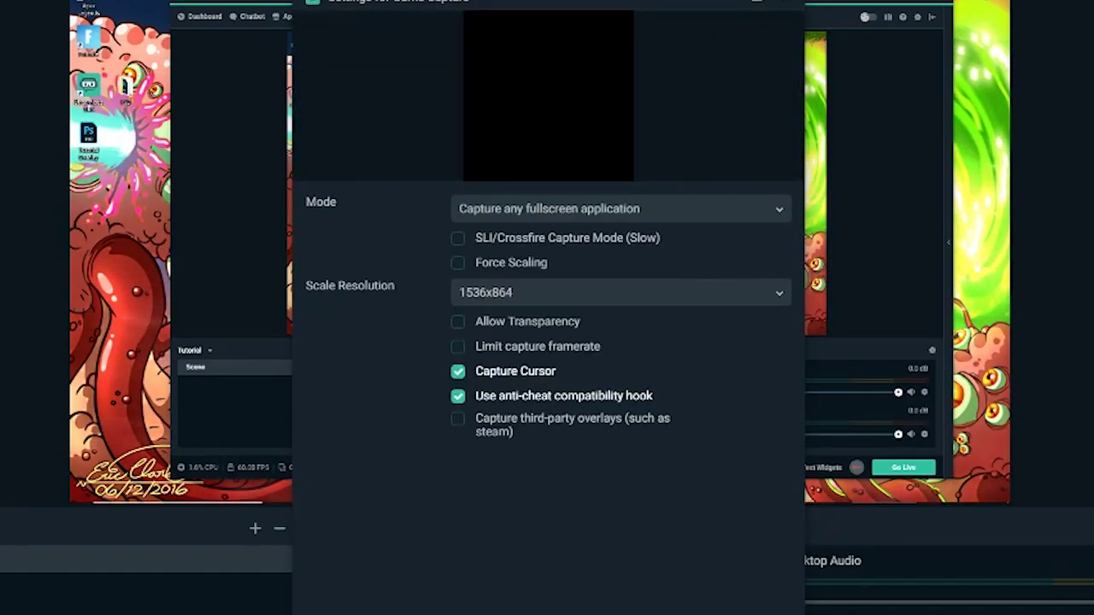
{"action": "left_click", "coordinate": [724, 593]}
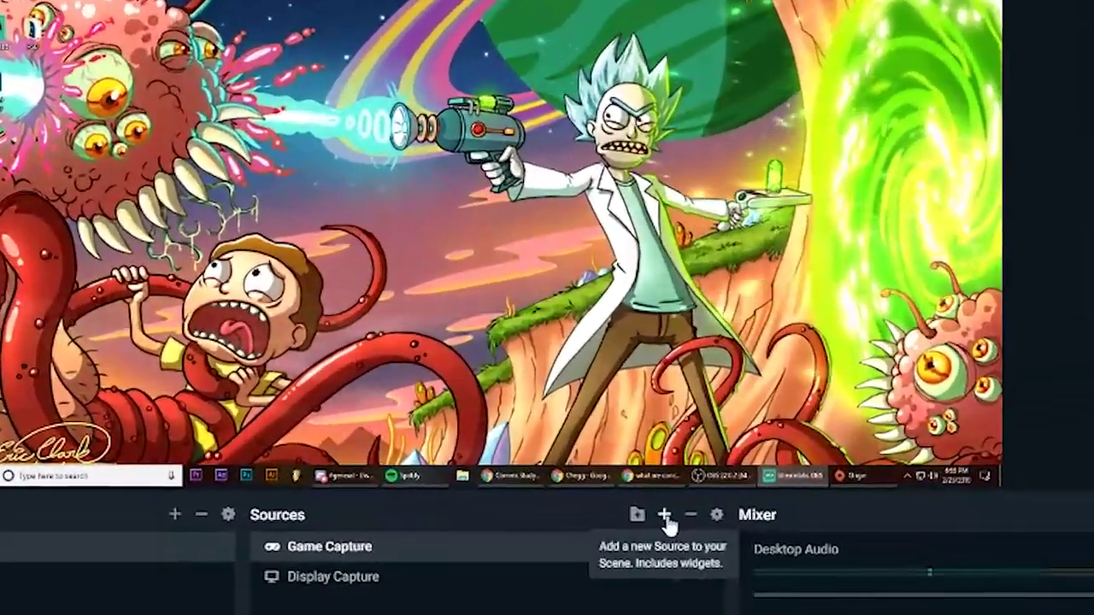
Add an Alert Box widget source to the scene and nudge it slightly lower.
{"action": "left_click", "coordinate": [618, 434]}
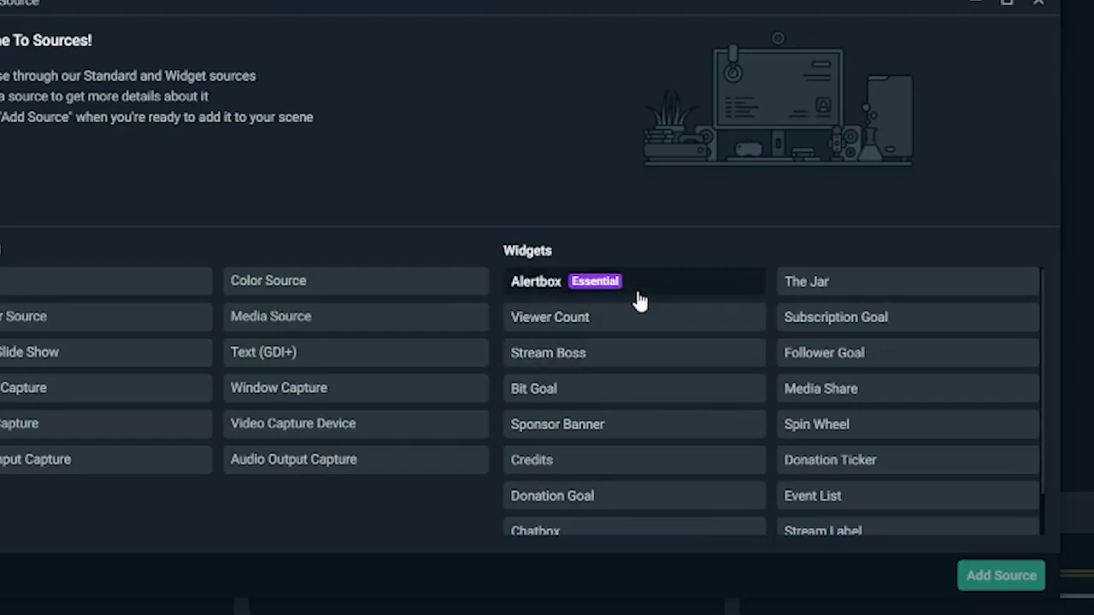
{"action": "left_click", "coordinate": [601, 297]}
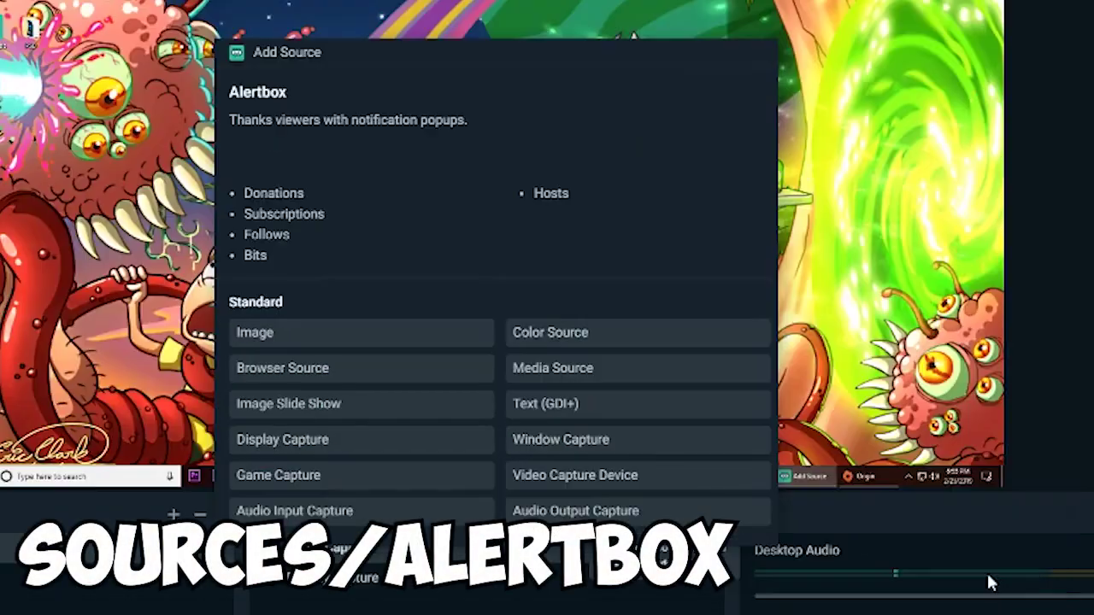
{"action": "left_click", "coordinate": [1001, 575]}
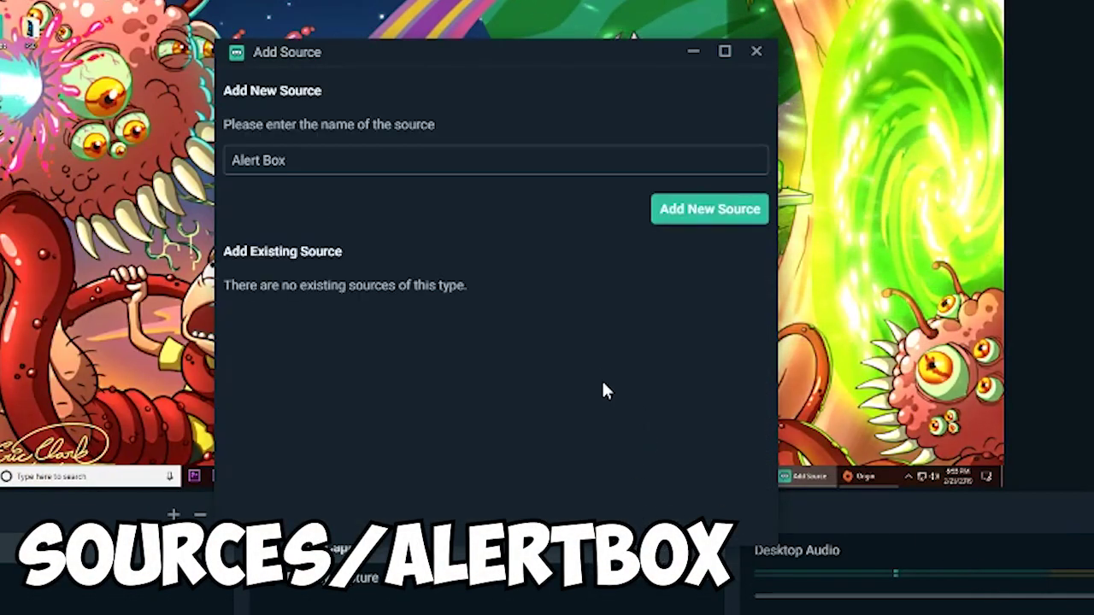
{"action": "left_click", "coordinate": [740, 224]}
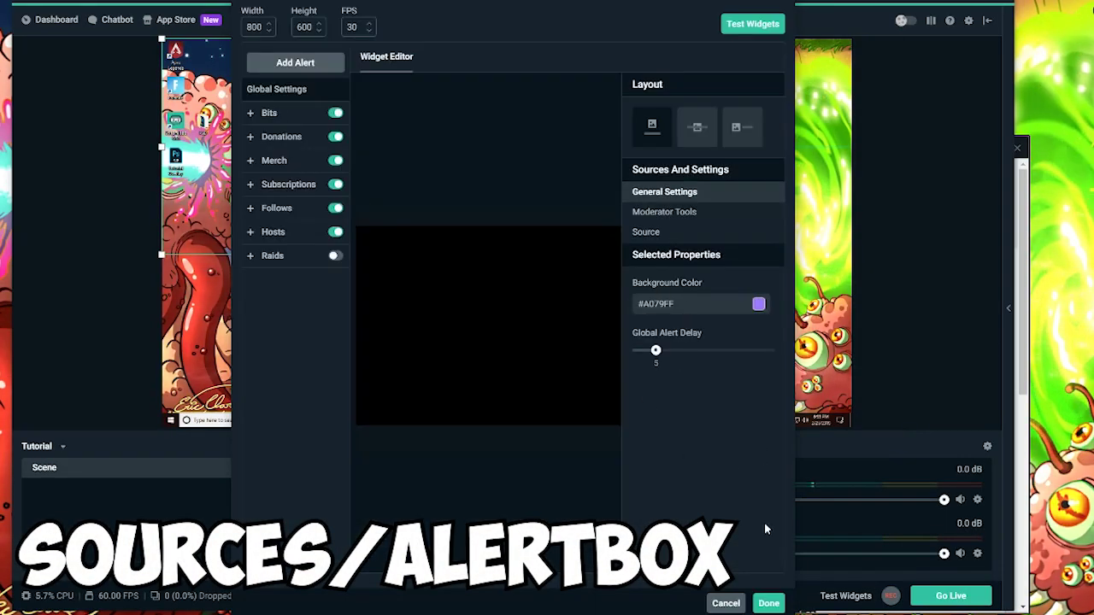
{"action": "left_click", "coordinate": [769, 603]}
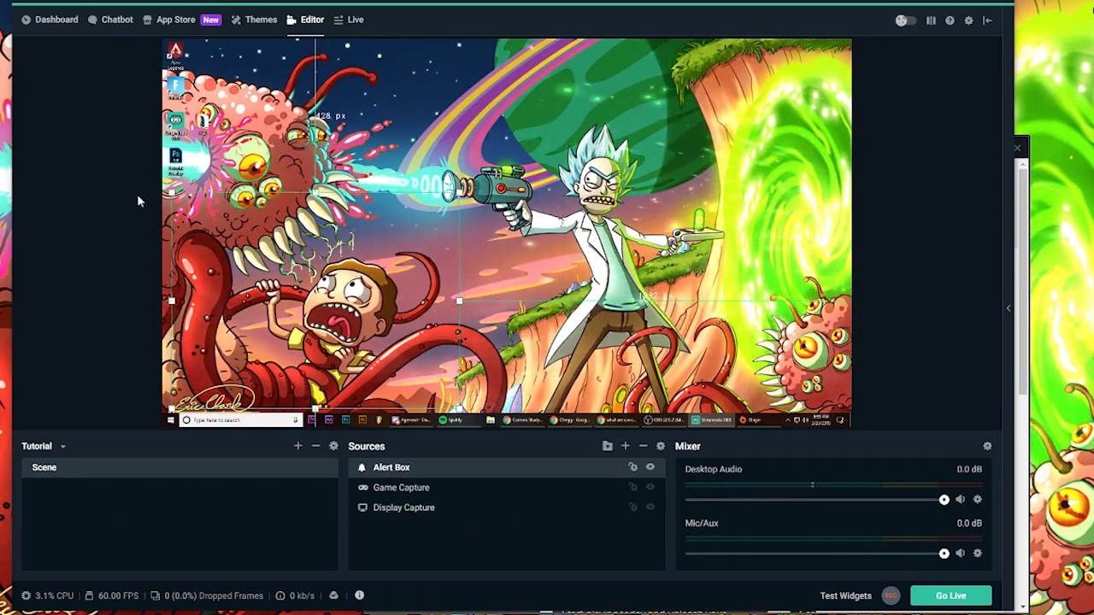
{"action": "left_click_drag", "start_coordinate": [412, 377], "coordinate": [414, 390]}
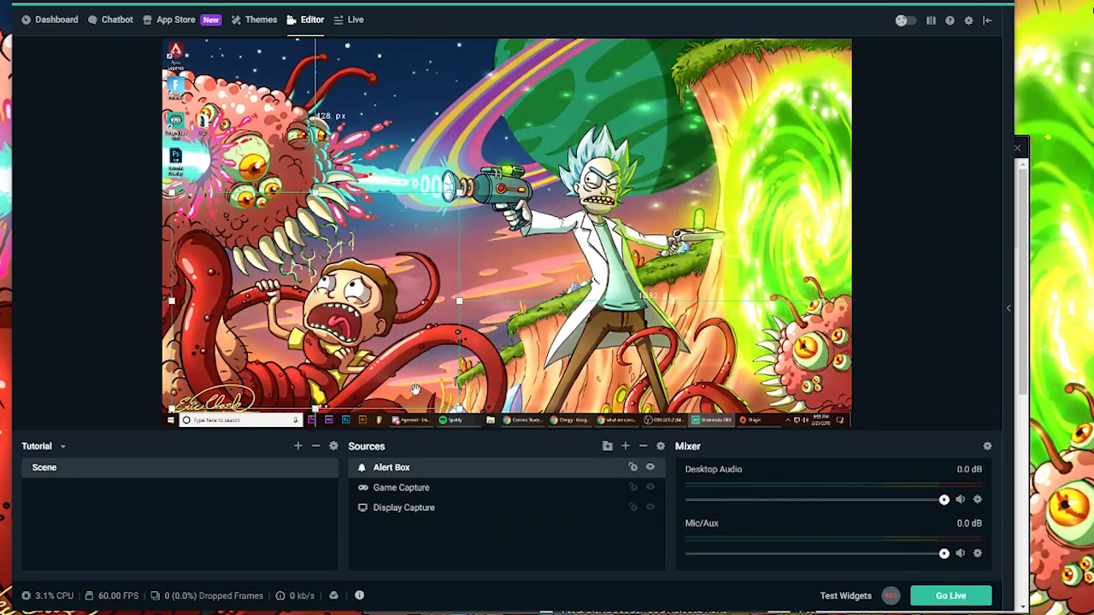
{"action": "left_click", "coordinate": [117, 289]}
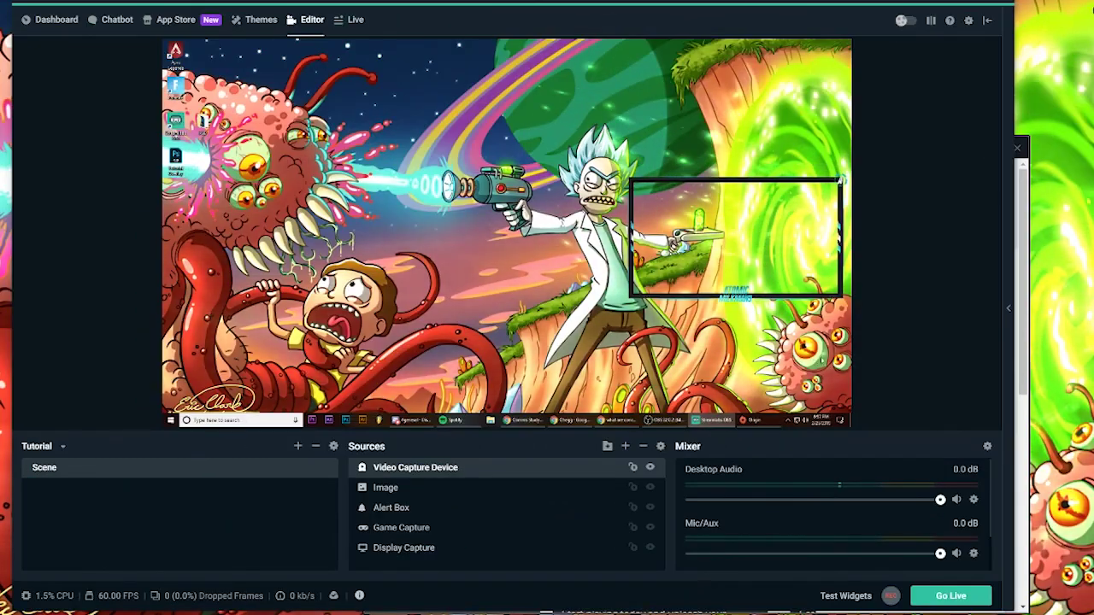
Send a test follow alert from the Widget Gallery's Alert Box and watch it in the editor.
{"action": "left_click", "coordinate": [49, 22]}
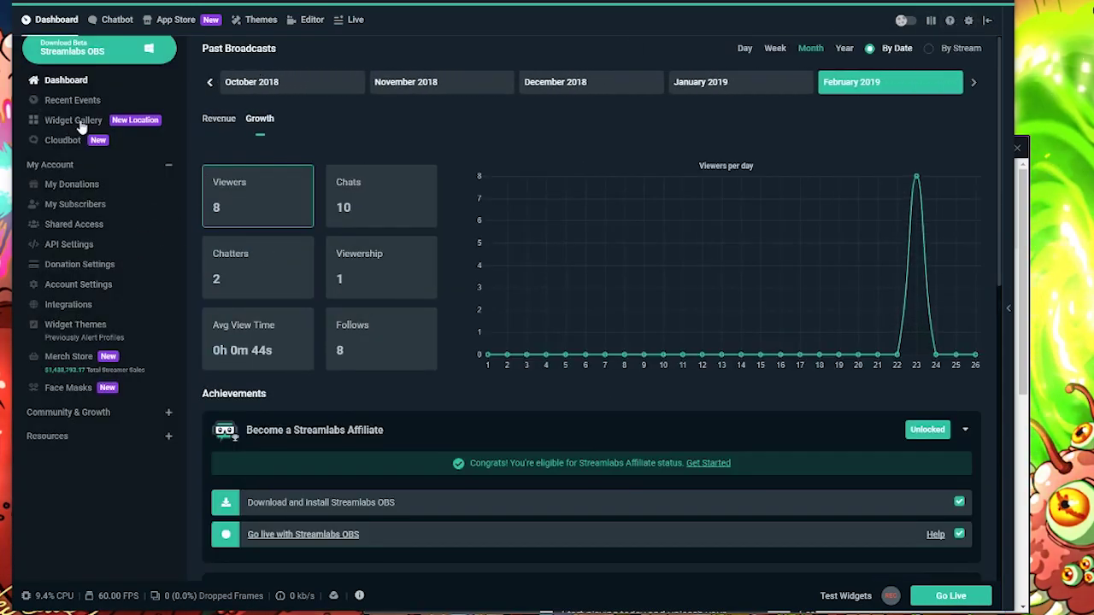
{"action": "left_click", "coordinate": [77, 121]}
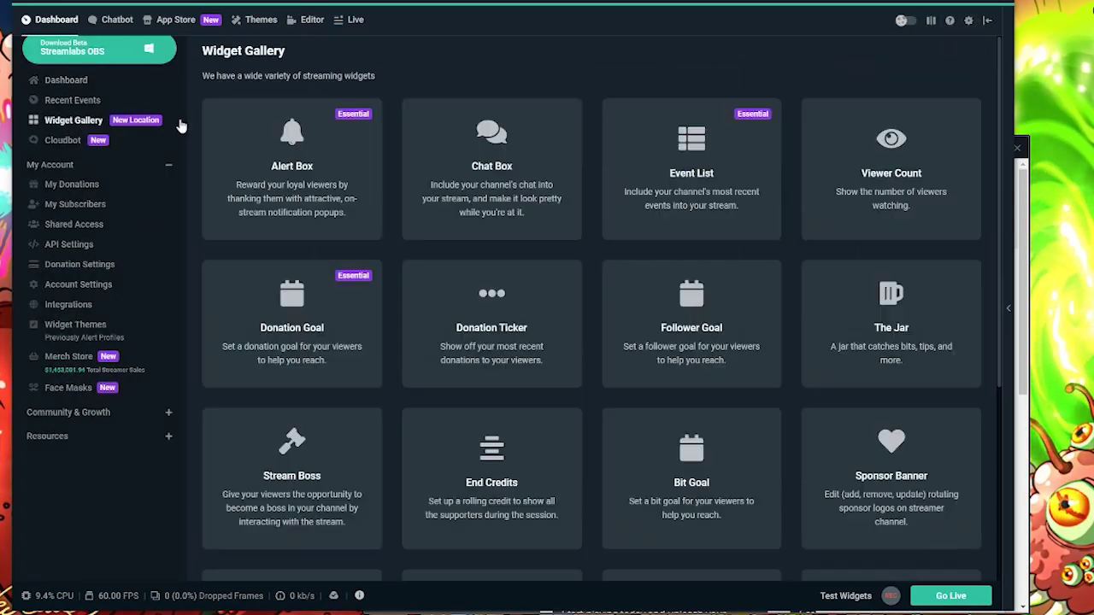
{"action": "left_click", "coordinate": [306, 157]}
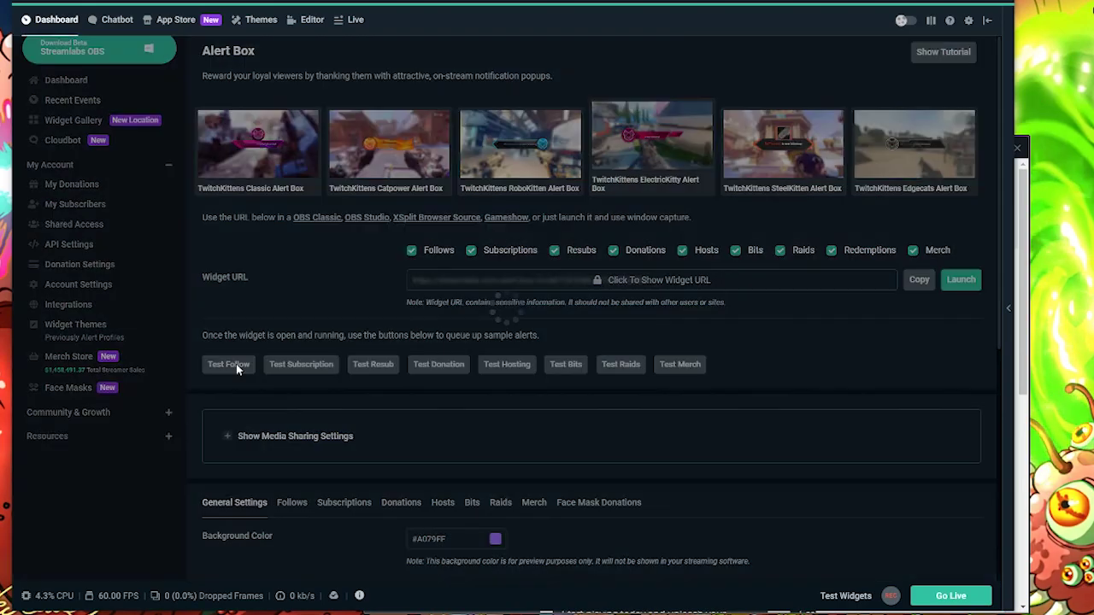
{"action": "left_click", "coordinate": [231, 365]}
{"action": "left_click", "coordinate": [308, 20]}
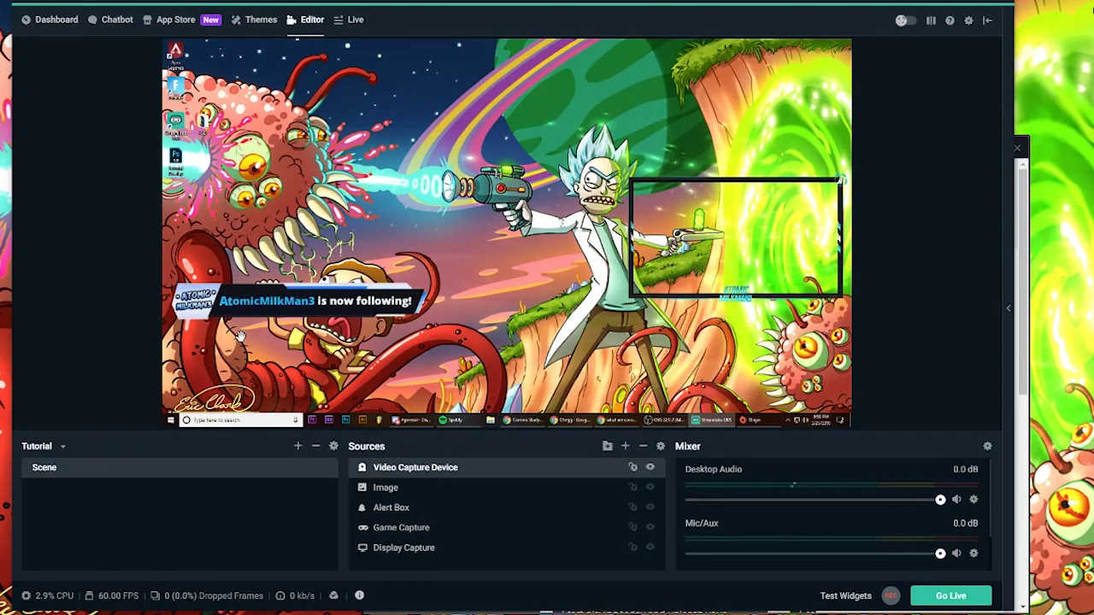
{"action": "left_click", "coordinate": [56, 20]}
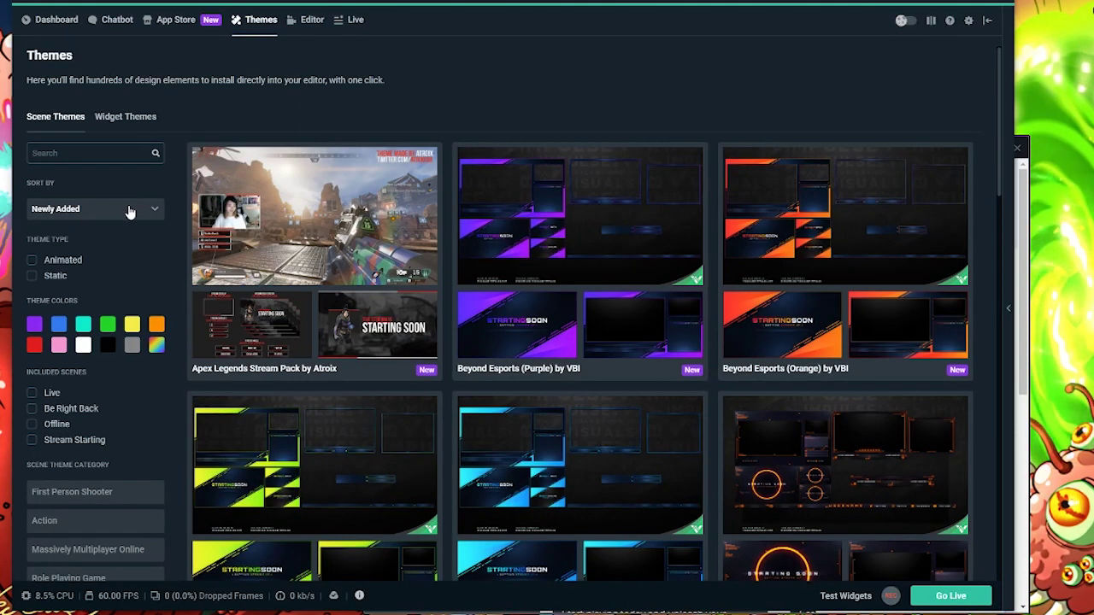
Install the TwitchKittens RoboKitten Alert Box widget theme for the Alert Box widget.
{"action": "left_click", "coordinate": [132, 117]}
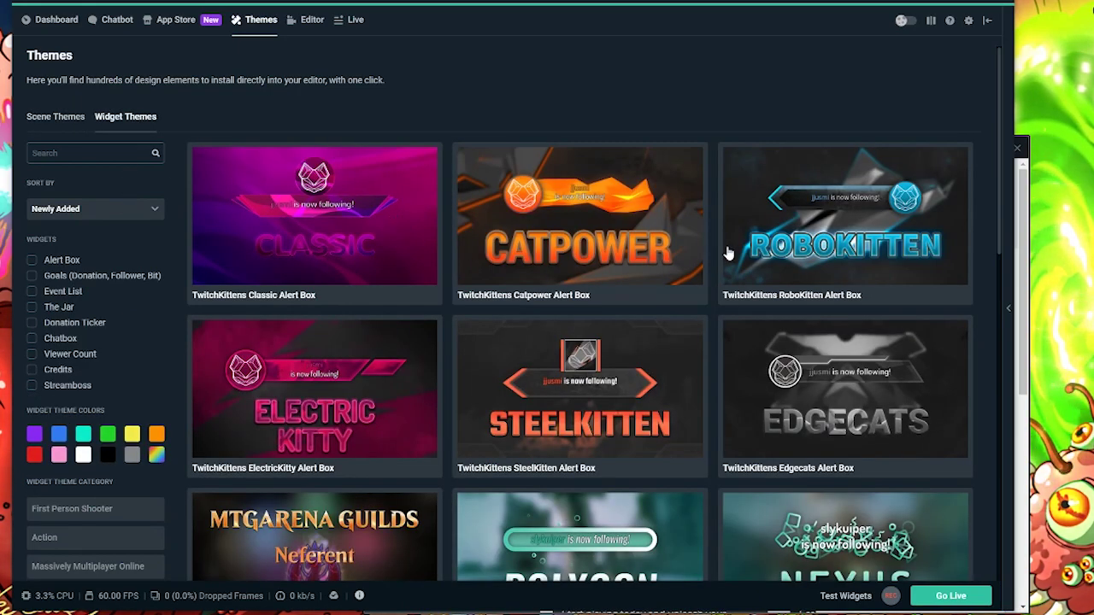
{"action": "left_click", "coordinate": [755, 246]}
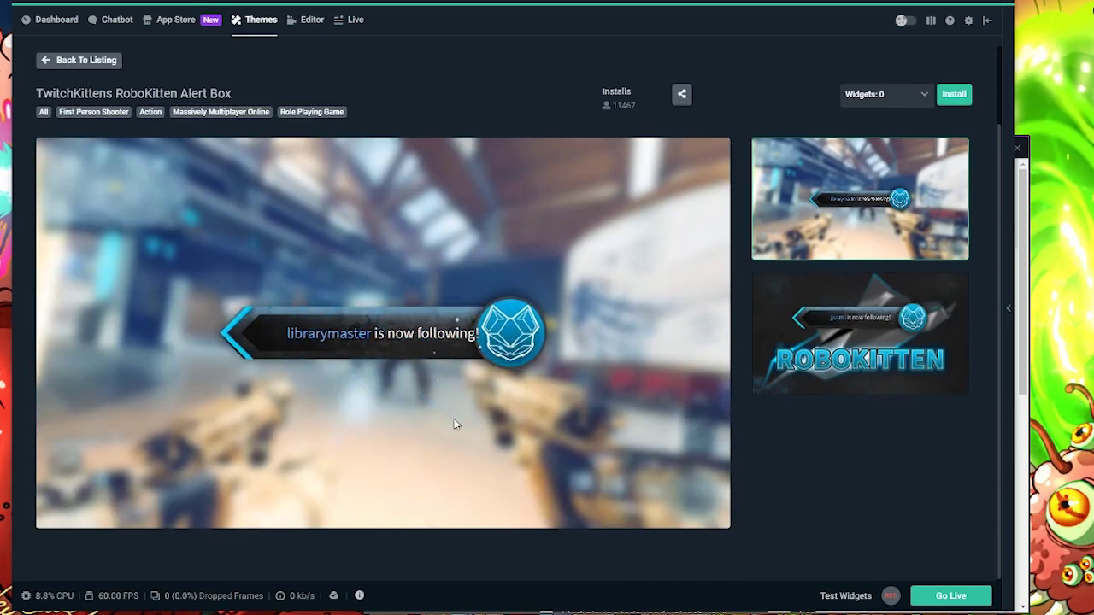
{"action": "scroll", "coordinate": [958, 128], "scroll_direction": "up", "scroll_amount": 2}
{"action": "left_click", "coordinate": [963, 159]}
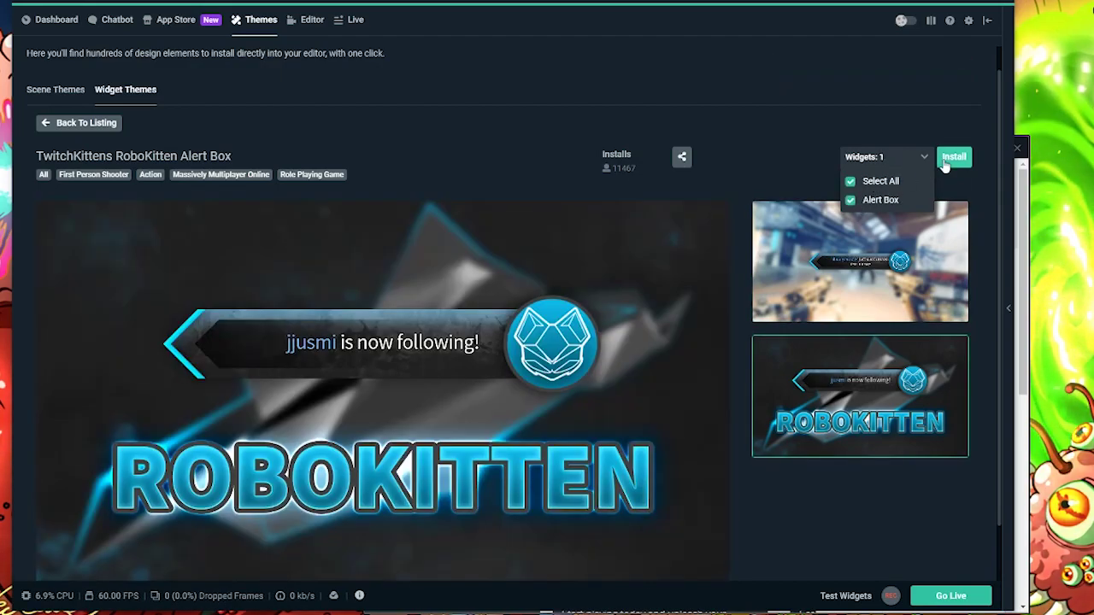
{"action": "left_click", "coordinate": [947, 160]}
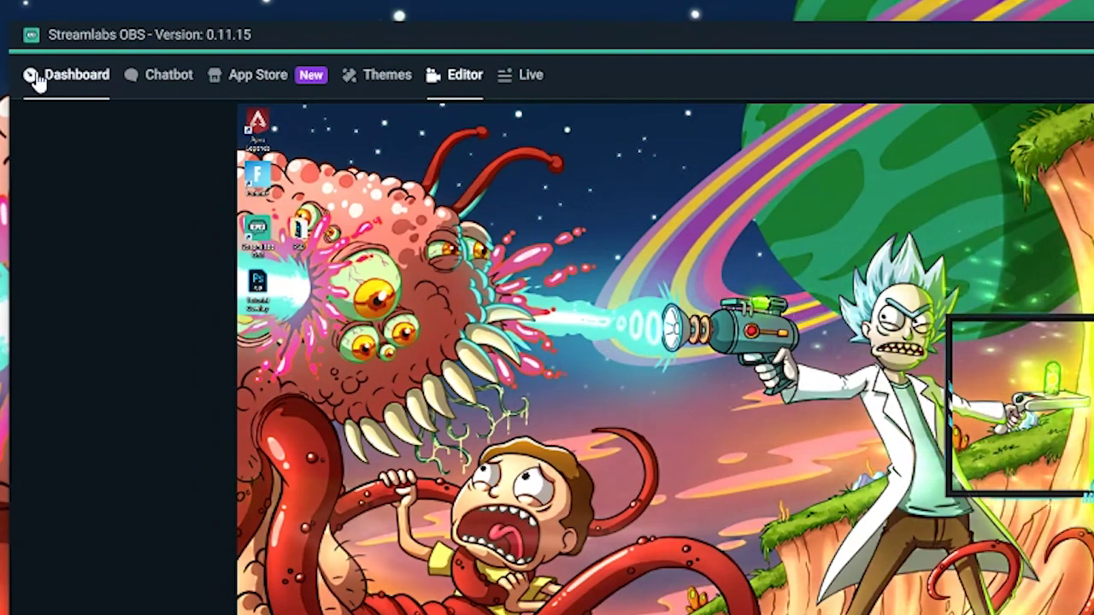
Open the Follows settings of the Alert Box widget via the Dashboard's Widget Gallery.
{"action": "left_click", "coordinate": [30, 23]}
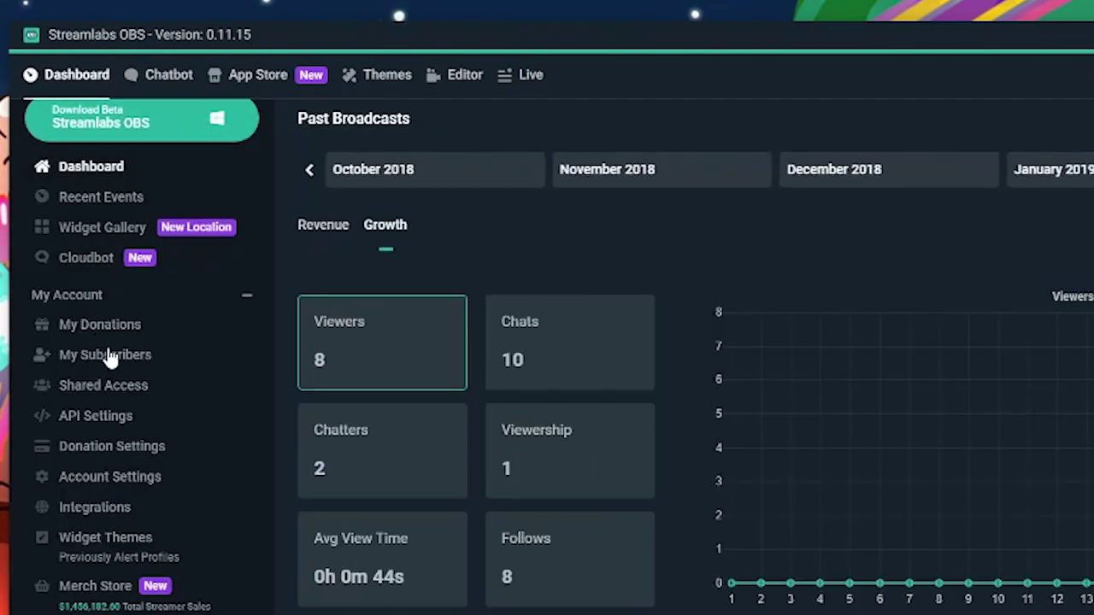
{"action": "left_click", "coordinate": [103, 228]}
{"action": "left_click", "coordinate": [288, 136]}
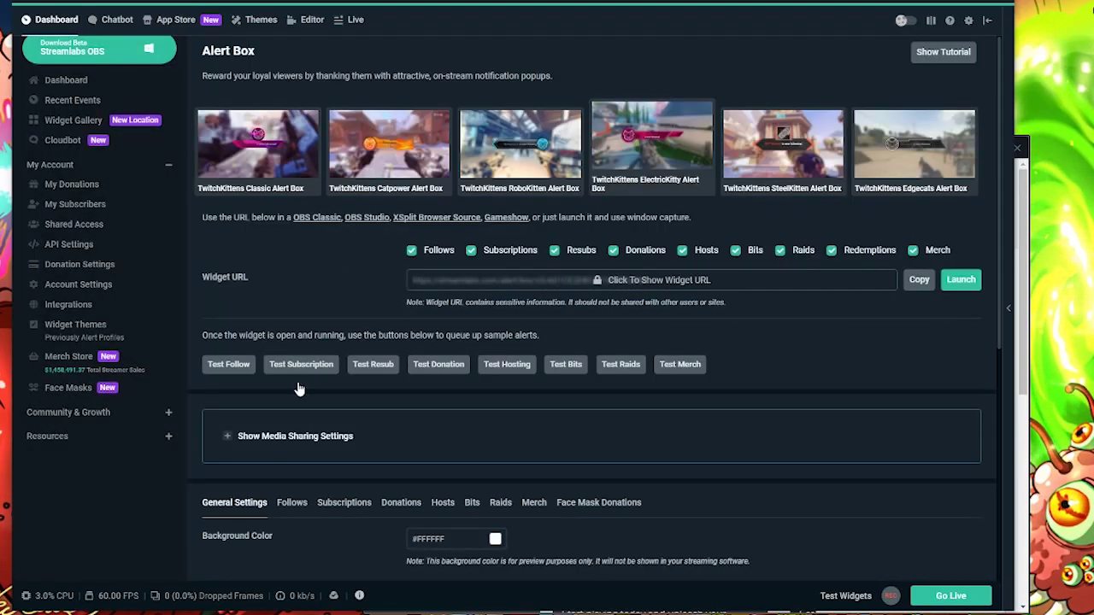
{"action": "left_click", "coordinate": [279, 500]}
{"action": "scroll", "coordinate": [325, 453], "scroll_direction": "down", "scroll_amount": 5}
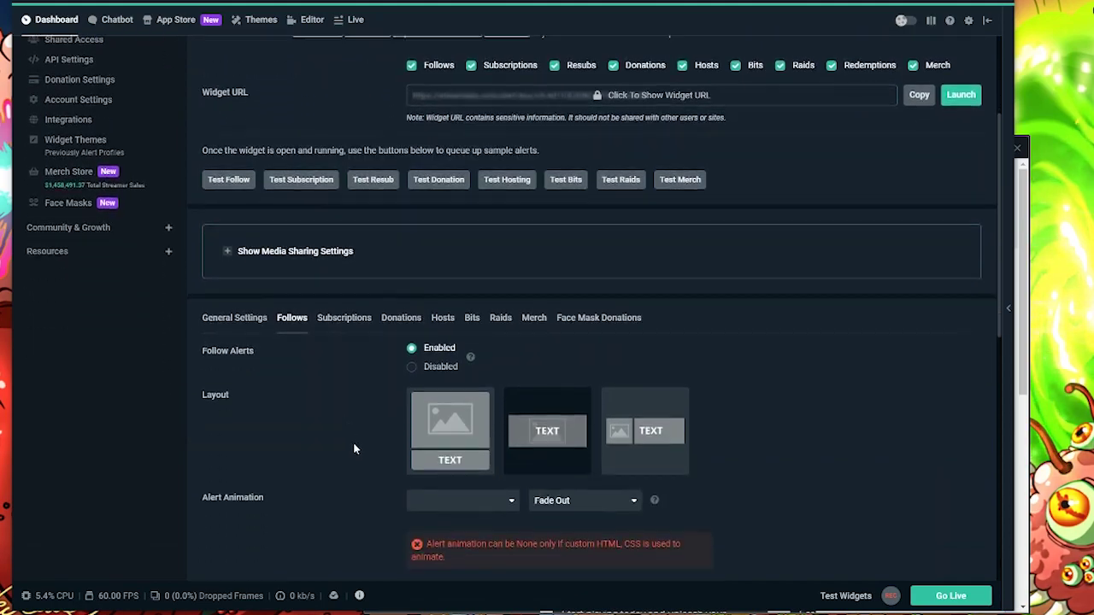
{"action": "scroll", "coordinate": [522, 331], "scroll_direction": "down", "scroll_amount": 2}
{"action": "scroll", "coordinate": [552, 332], "scroll_direction": "up", "scroll_amount": 2}
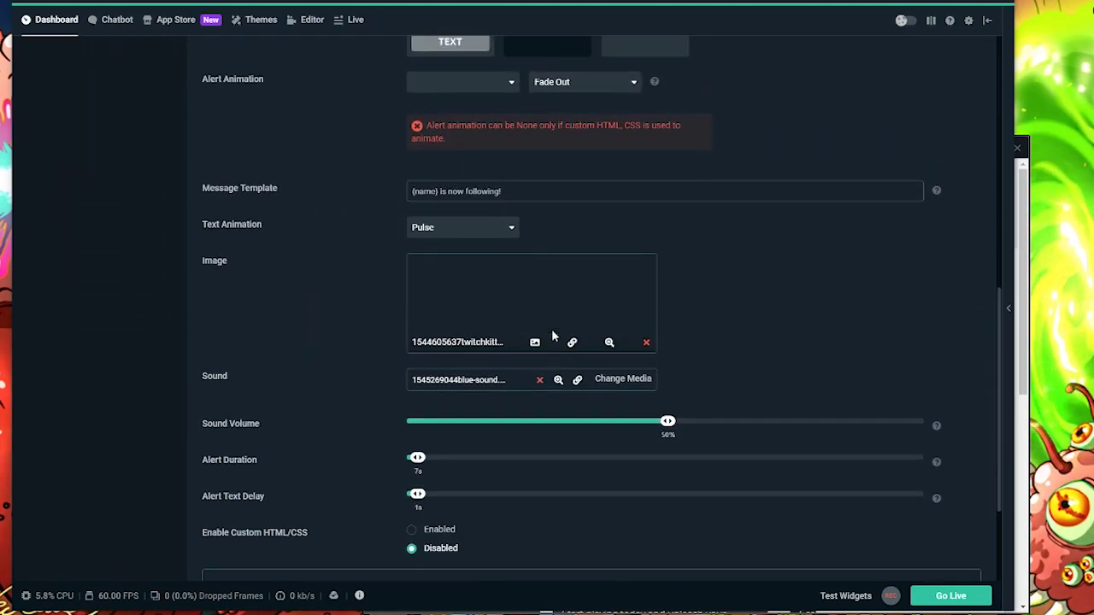
{"action": "scroll", "coordinate": [526, 246], "scroll_direction": "up", "scroll_amount": 1}
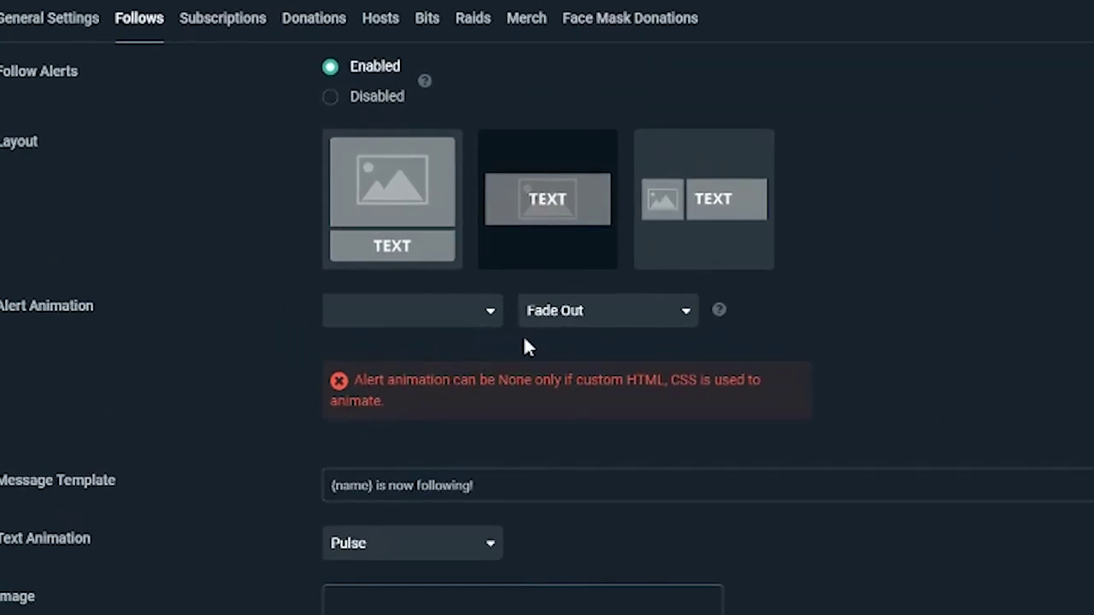
Set the follow Alert Animation to Fade In and preview a test follow alert in the editor.
{"action": "left_click", "coordinate": [509, 310]}
{"action": "left_click", "coordinate": [402, 435]}
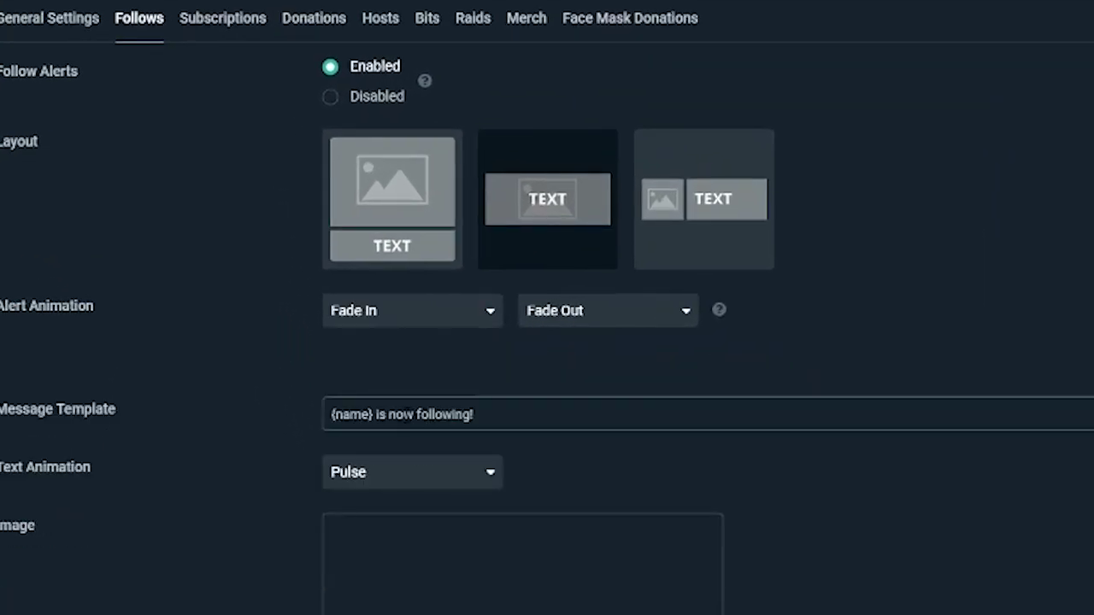
{"action": "scroll", "coordinate": [501, 467], "scroll_direction": "down", "scroll_amount": 2}
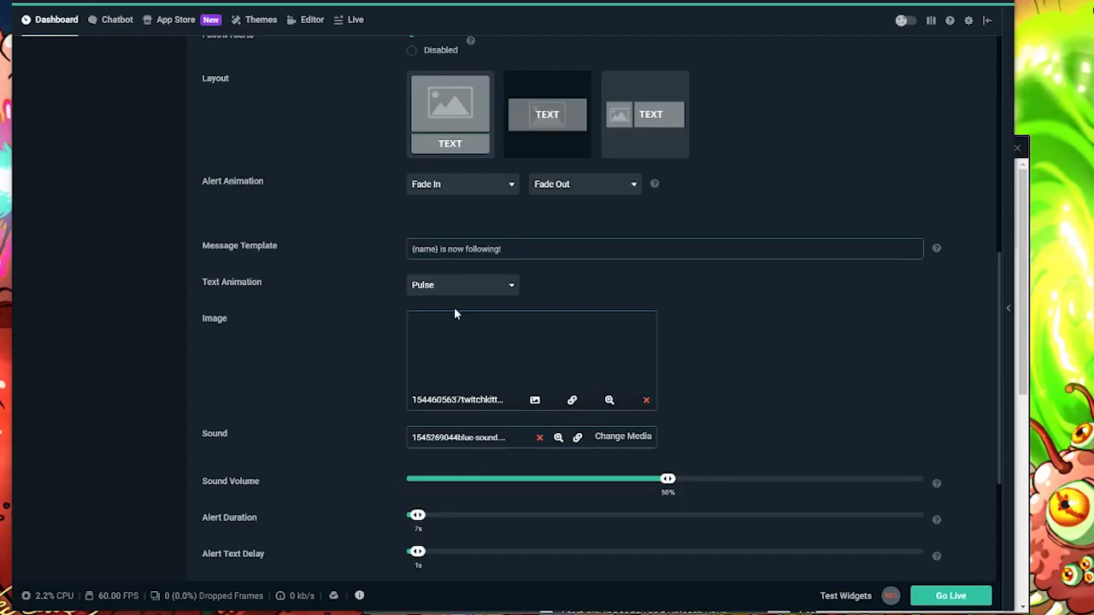
{"action": "scroll", "coordinate": [419, 327], "scroll_direction": "up", "scroll_amount": 6}
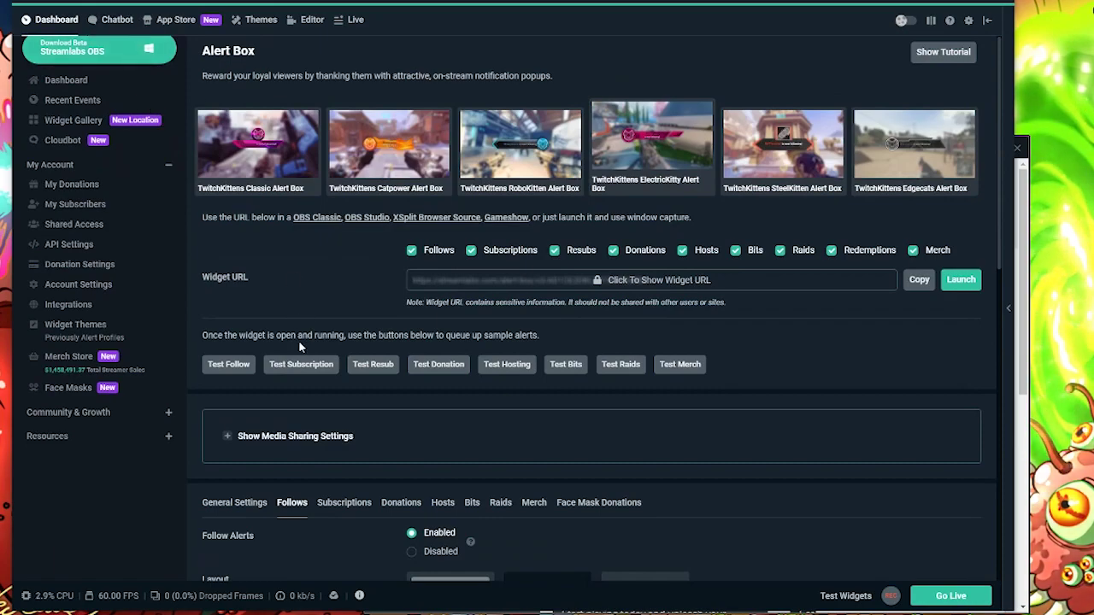
{"action": "left_click", "coordinate": [243, 365]}
{"action": "left_click", "coordinate": [299, 19]}
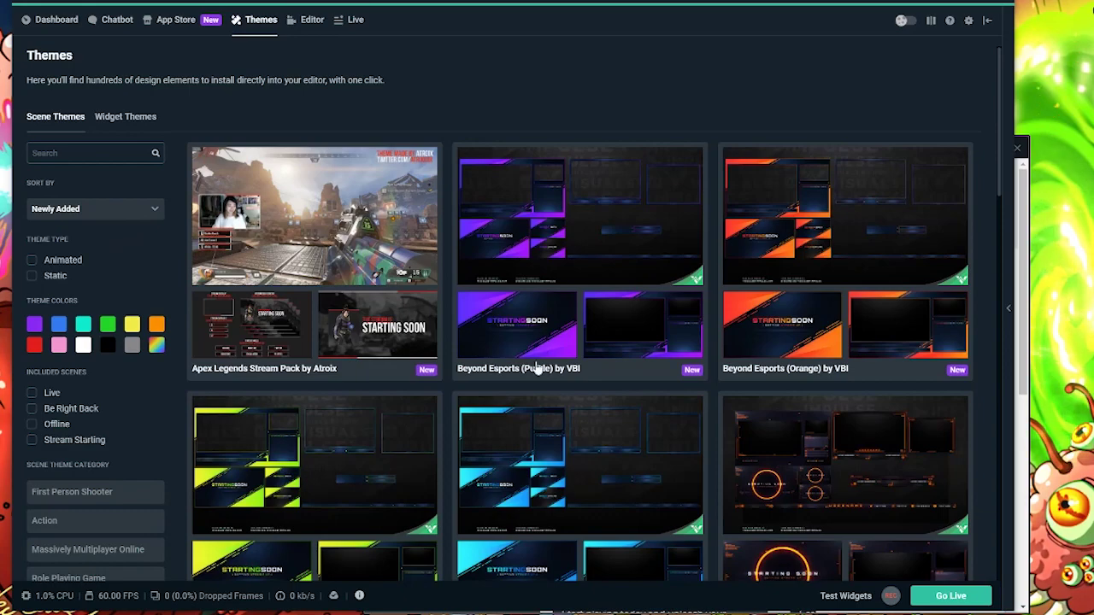
Install the Beyond Esports (Blue) by VBI overlay from the Scene Themes list.
{"action": "left_click", "coordinate": [515, 459]}
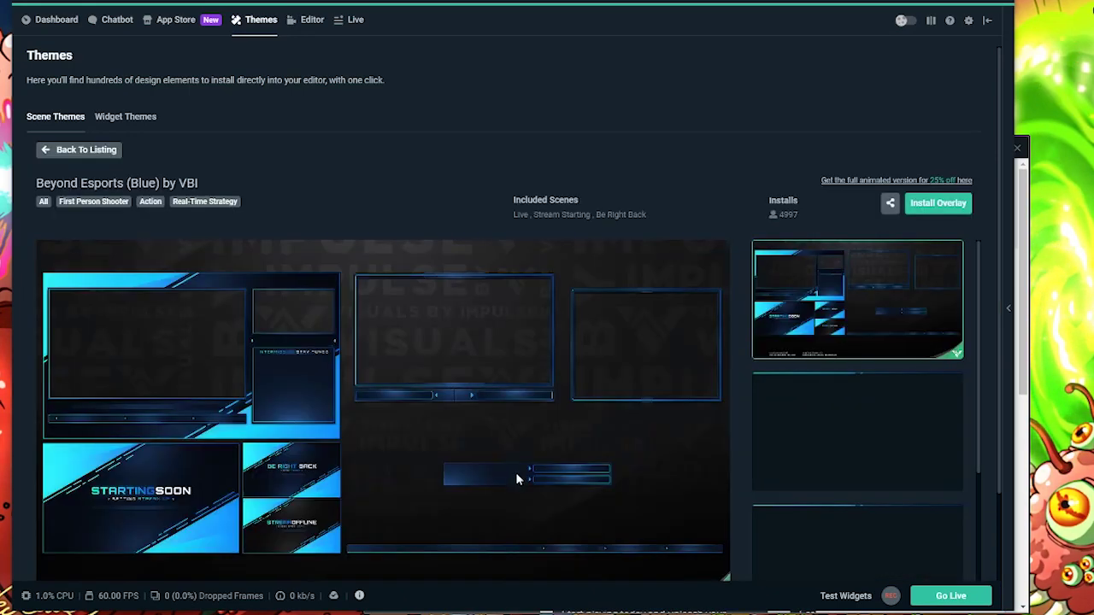
{"action": "left_click", "coordinate": [931, 204]}
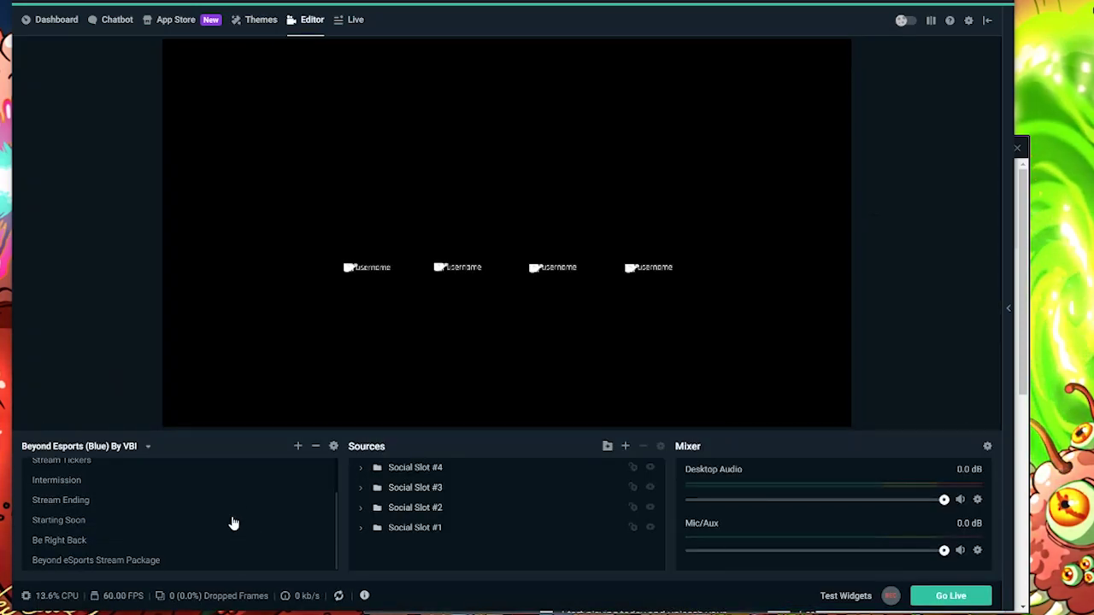
Preview the Starting Soon, Be Right Back and Stream Ending scenes.
{"action": "left_click", "coordinate": [82, 523]}
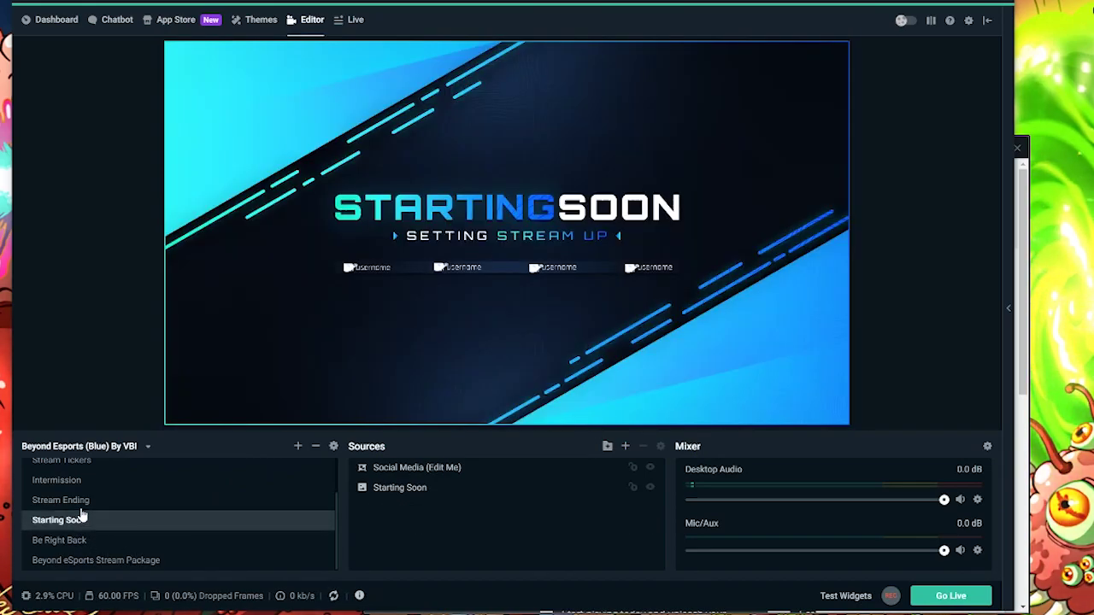
{"action": "left_click", "coordinate": [91, 537]}
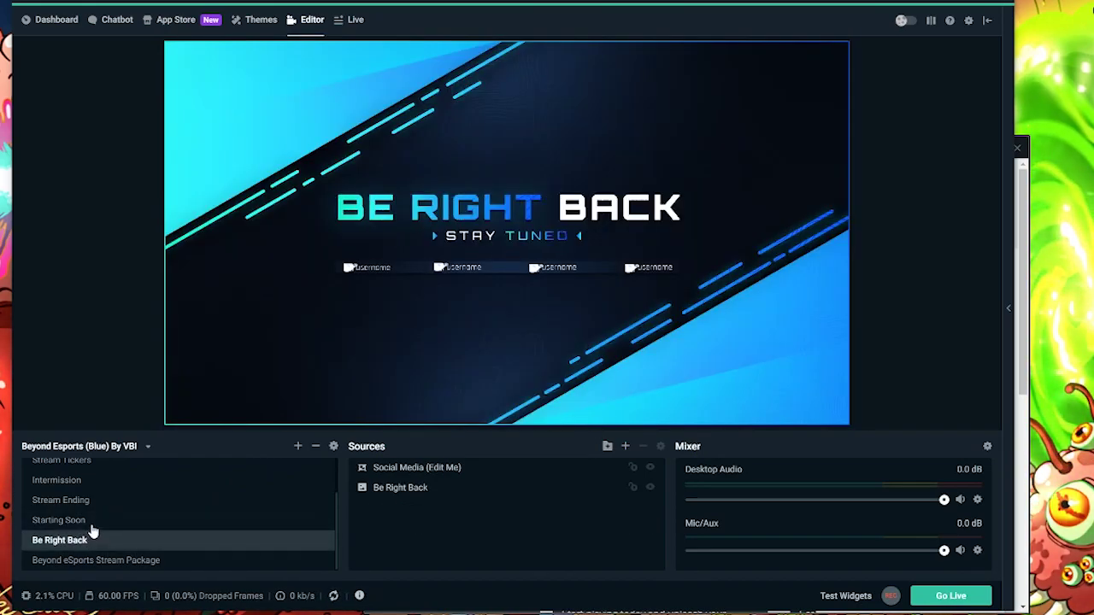
{"action": "left_click", "coordinate": [98, 511]}
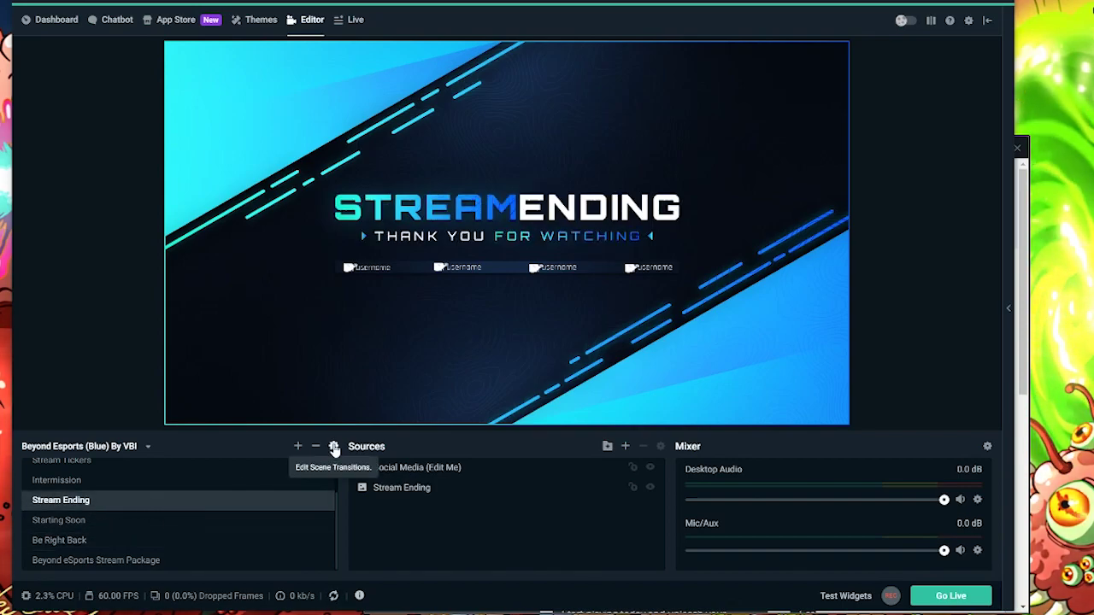
Set the Global Transition to Luma Wipe and try it by switching between Starting Soon and Stream Ending.
{"action": "left_click", "coordinate": [333, 445]}
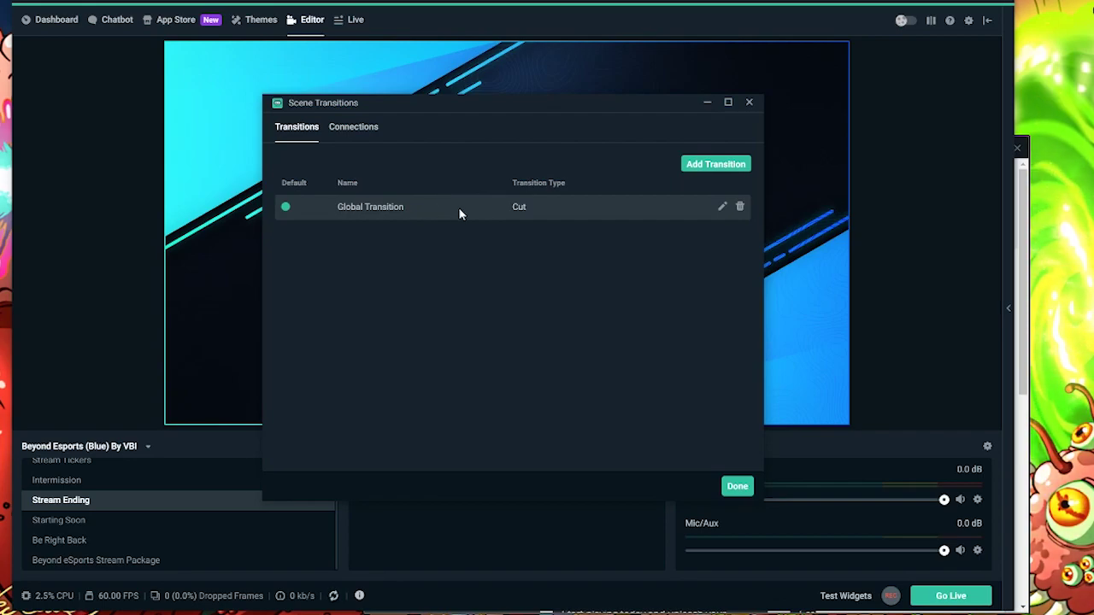
{"action": "left_click", "coordinate": [722, 206]}
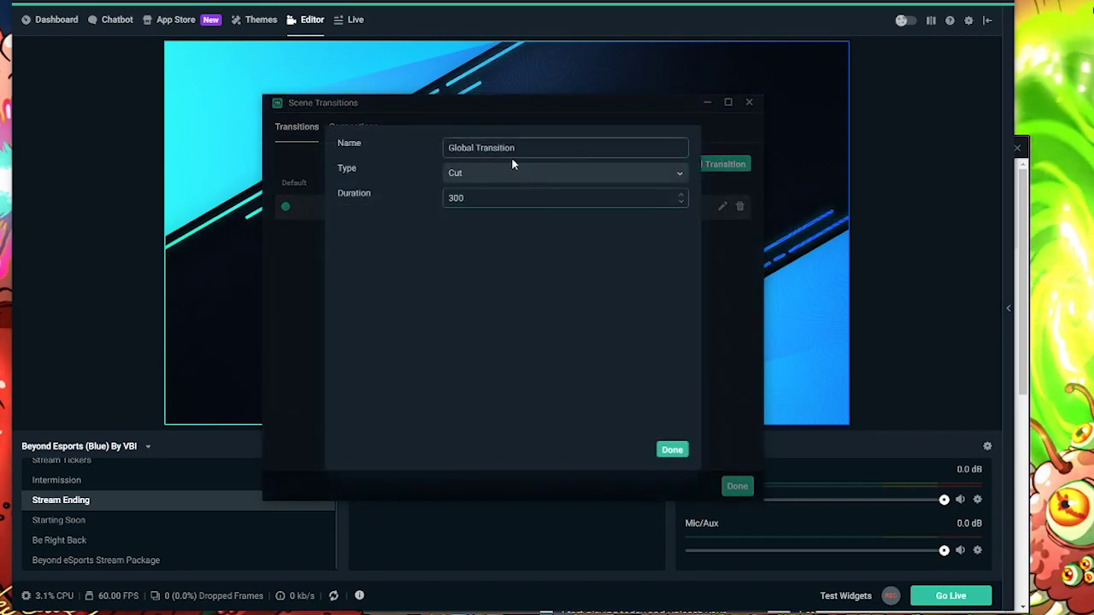
{"action": "left_click", "coordinate": [546, 174]}
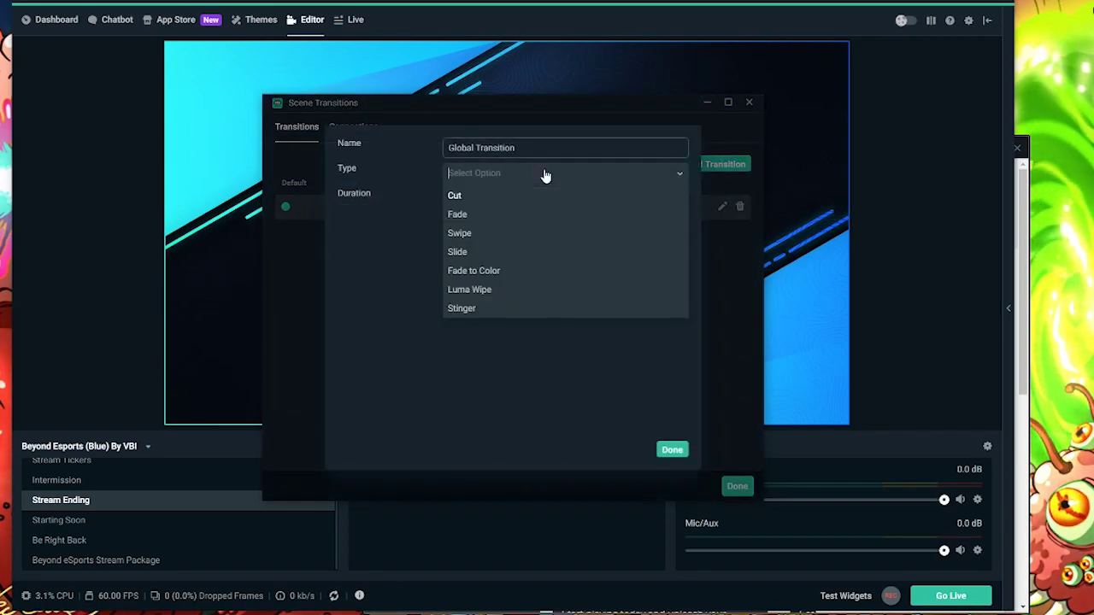
{"action": "left_click", "coordinate": [482, 291]}
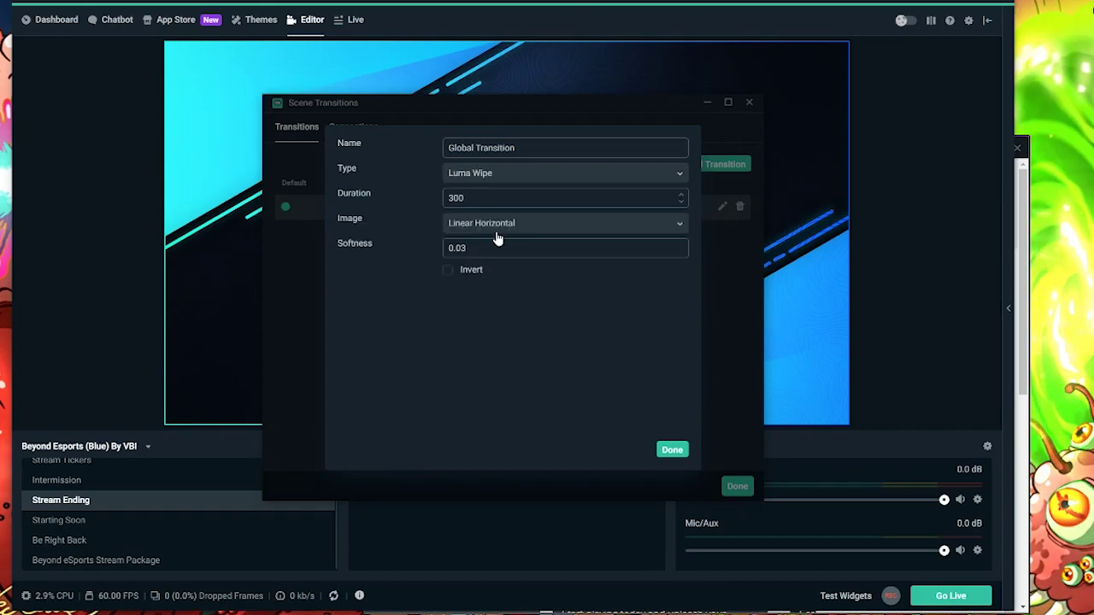
{"action": "left_click", "coordinate": [672, 450]}
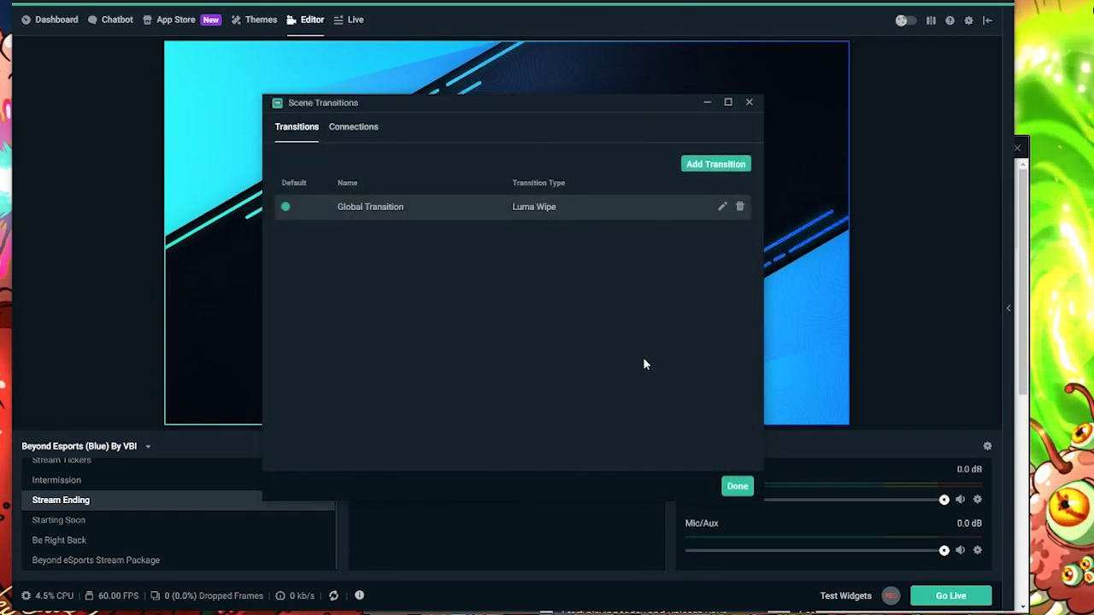
{"action": "left_click", "coordinate": [736, 487]}
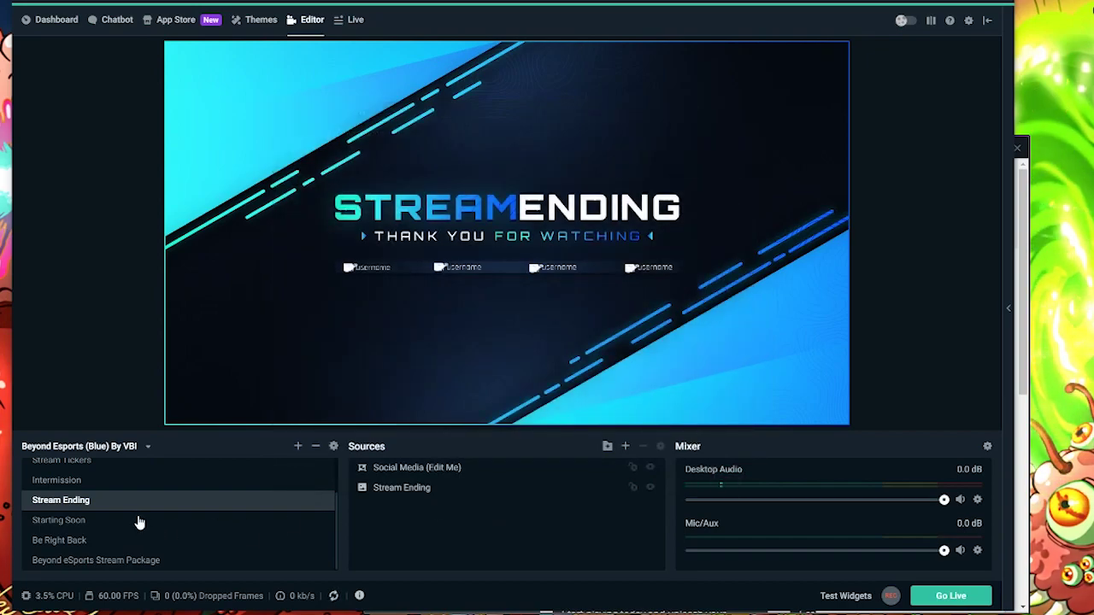
{"action": "left_click", "coordinate": [139, 521]}
{"action": "left_click", "coordinate": [139, 504]}
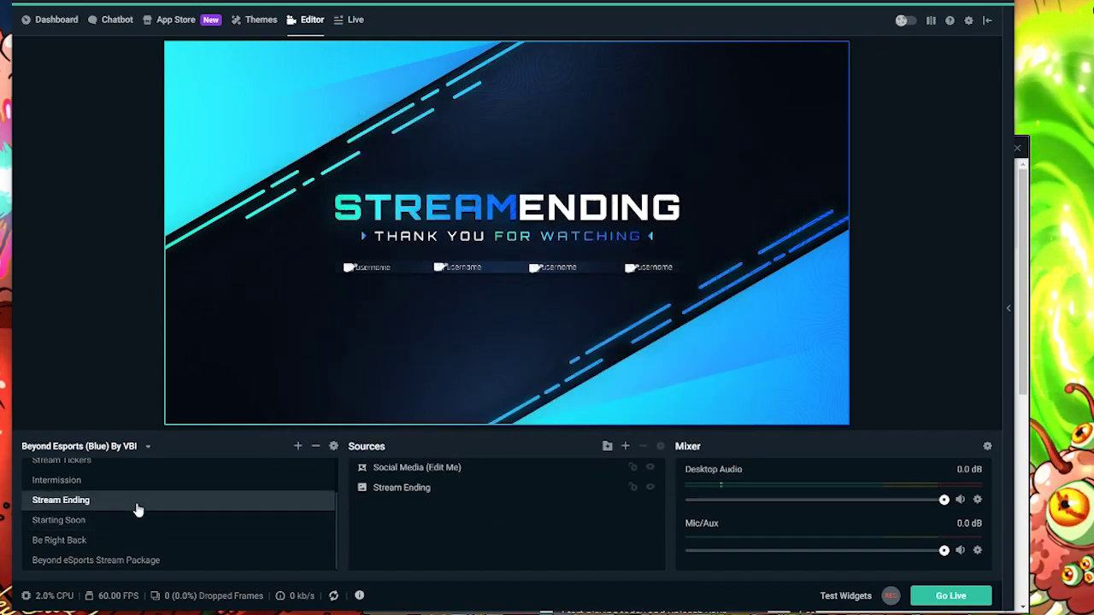
Reopen the Global Transition editor to review its transition type.
{"action": "left_click", "coordinate": [333, 446]}
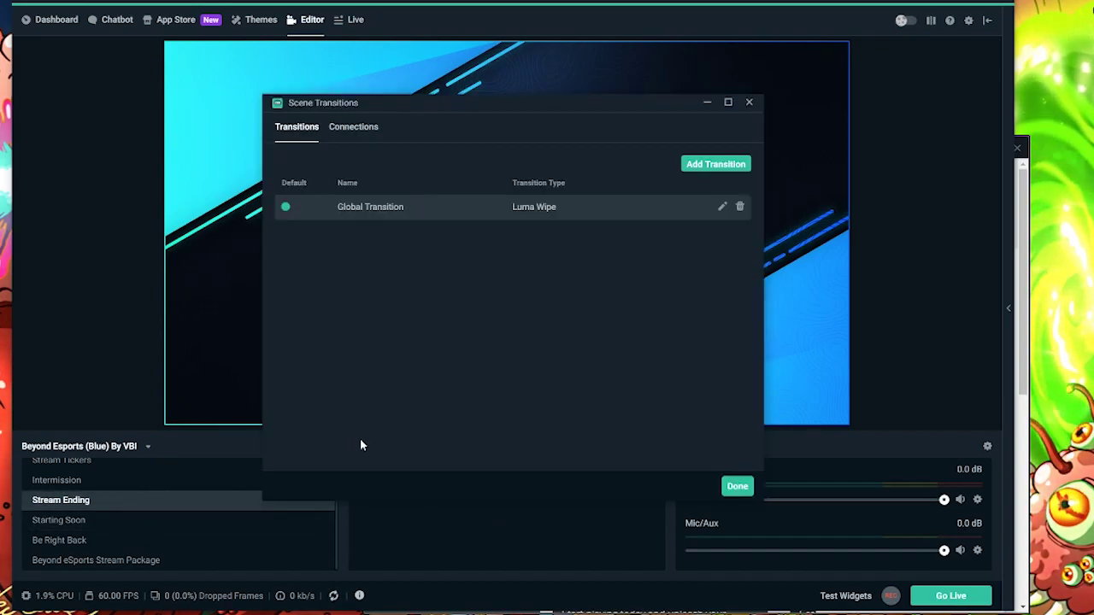
{"action": "left_click", "coordinate": [722, 206]}
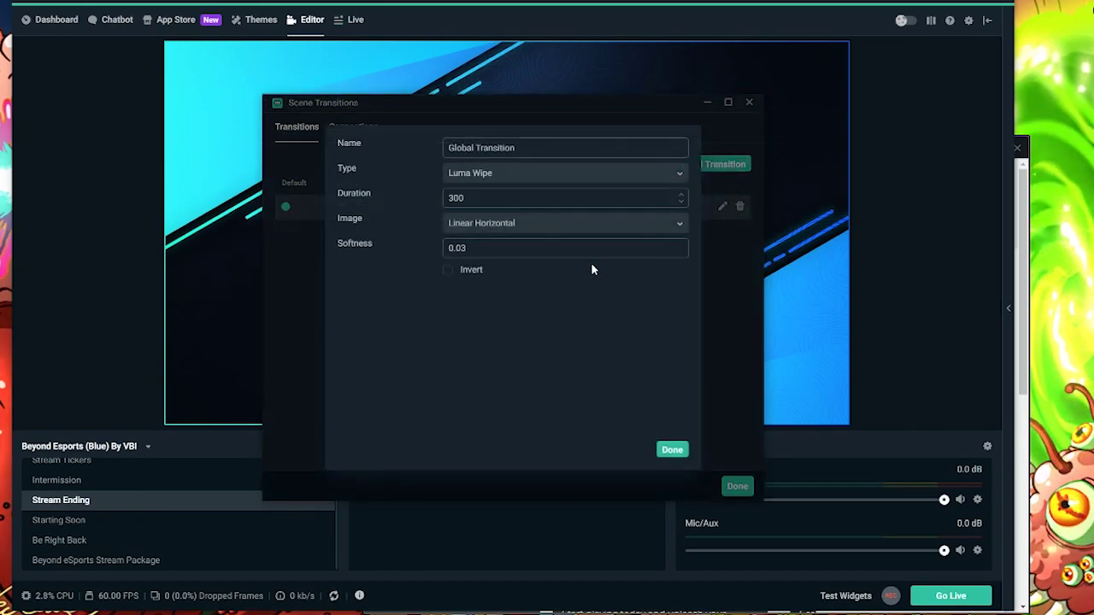
{"action": "left_click", "coordinate": [520, 173]}
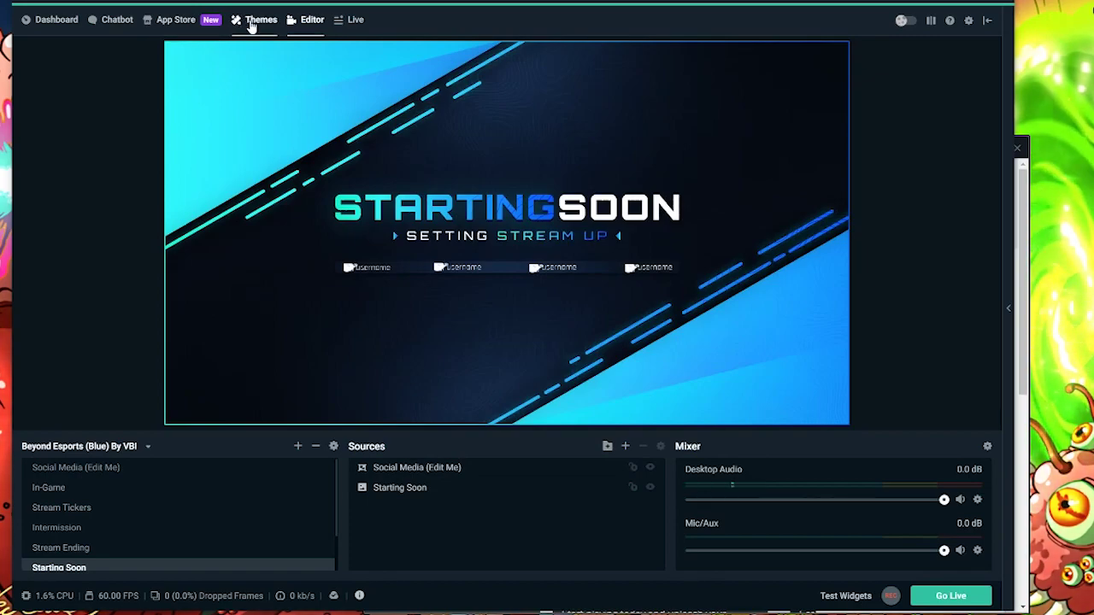
Switch to Live, then view the Dashboard's February 2019 past broadcast growth stats.
{"action": "left_click", "coordinate": [340, 22]}
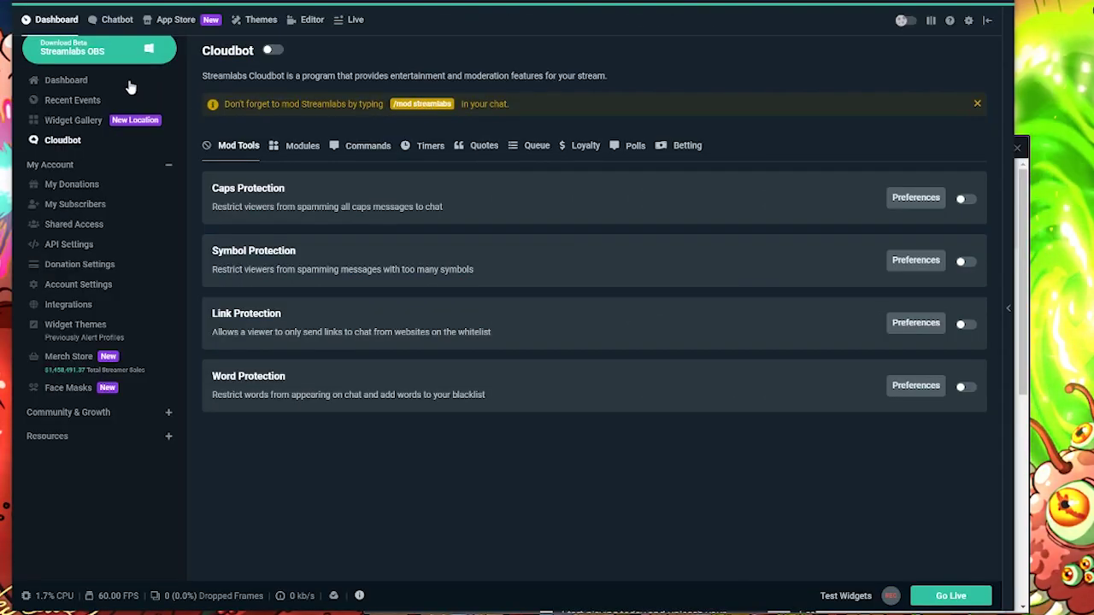
{"action": "left_click", "coordinate": [130, 86]}
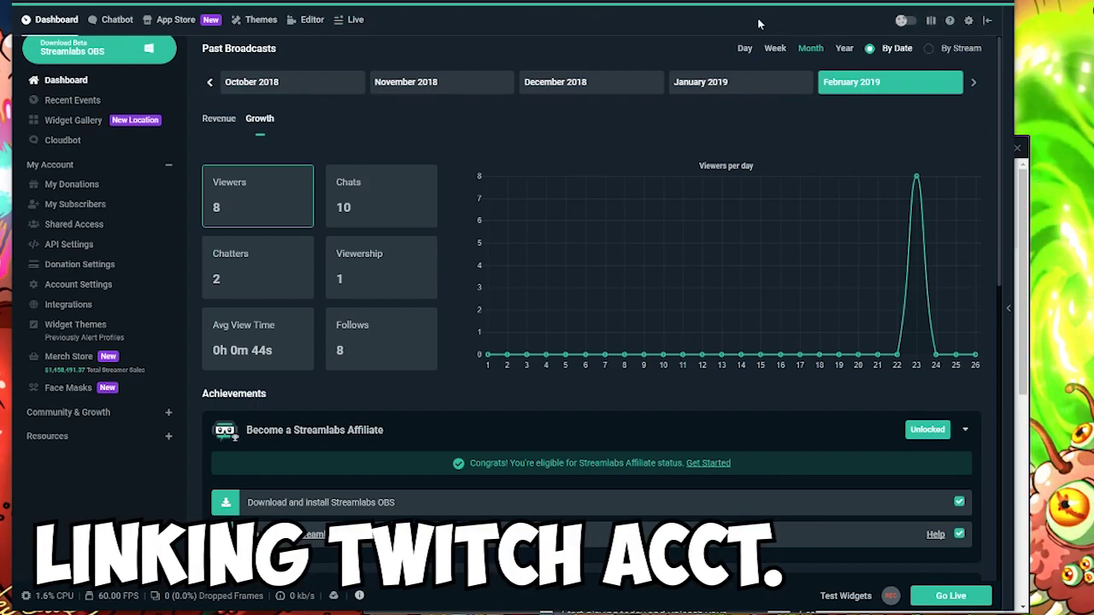
Open Settings on the Stream page and confirm Twitch is the streaming service.
{"action": "left_click", "coordinate": [969, 20]}
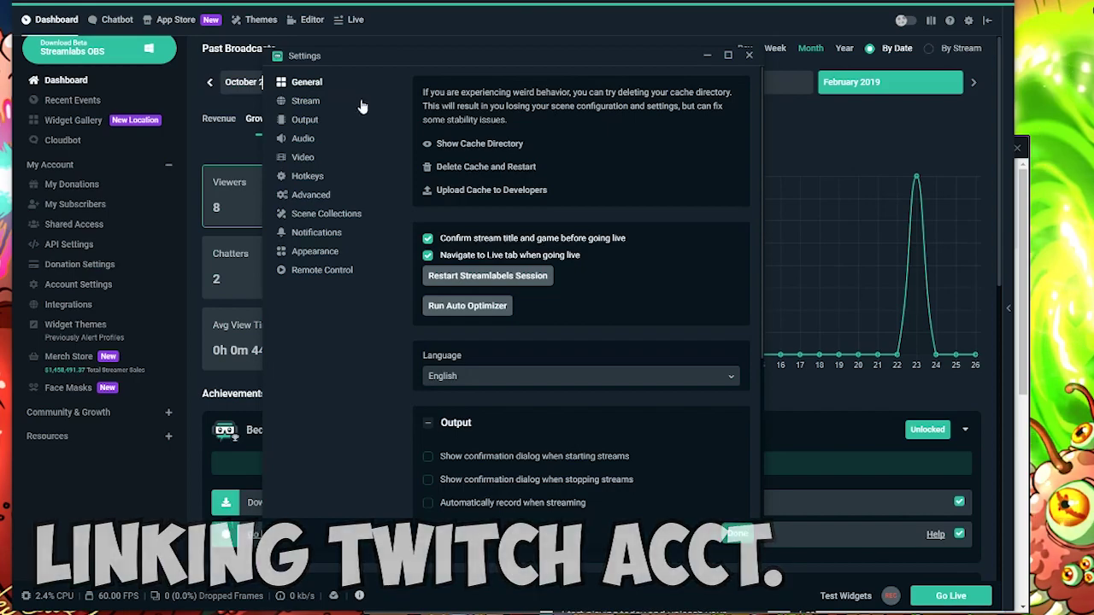
{"action": "left_click_drag", "start_coordinate": [334, 62], "coordinate": [63, 22]}
{"action": "left_click", "coordinate": [35, 68]}
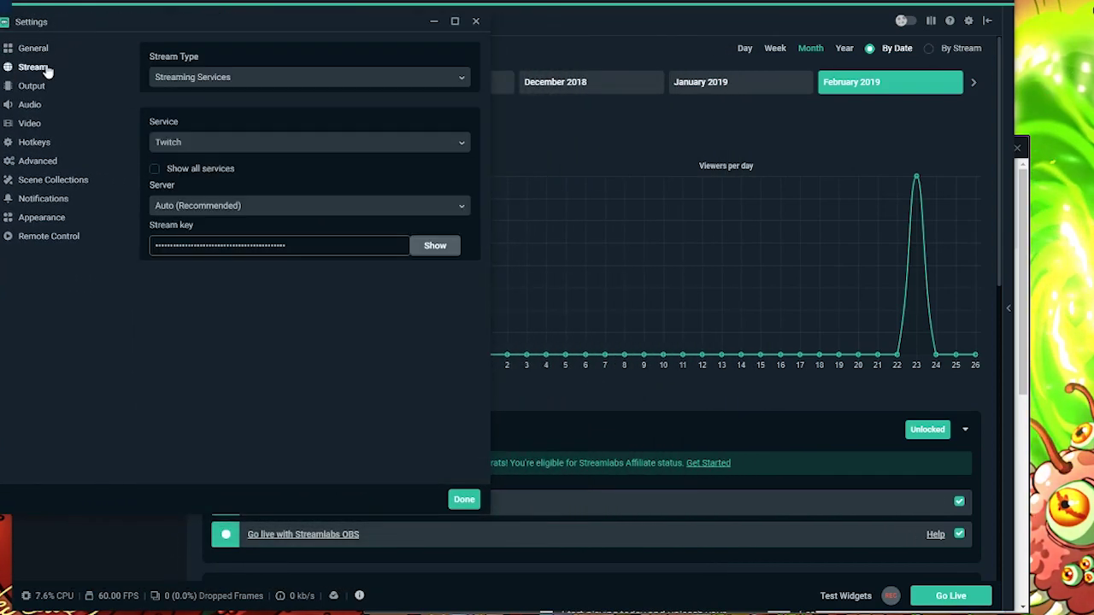
{"action": "left_click", "coordinate": [216, 145]}
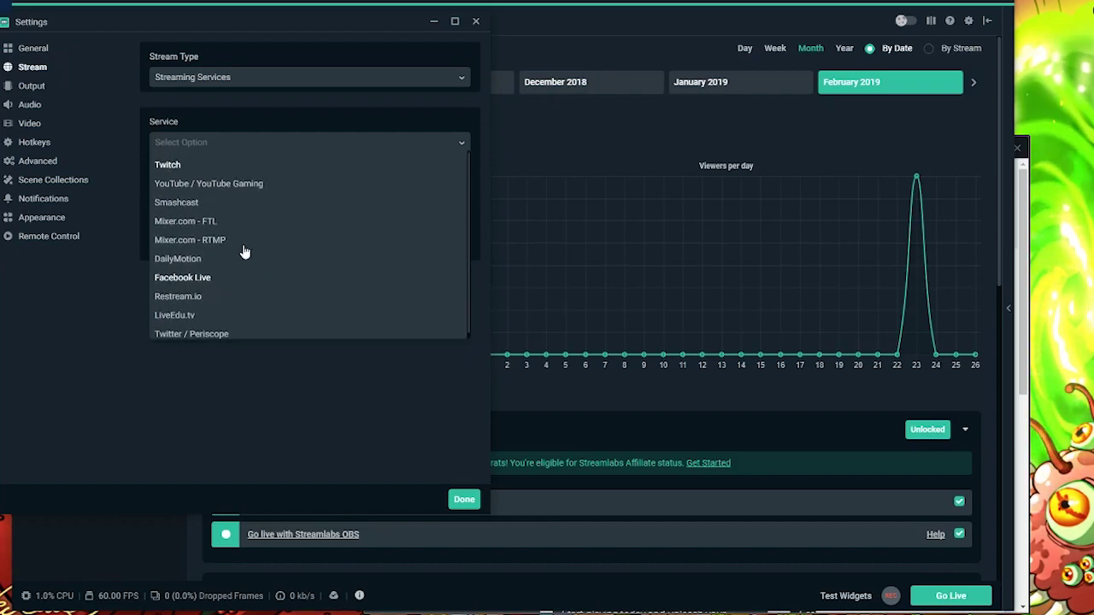
{"action": "left_click", "coordinate": [111, 187]}
{"action": "left_click", "coordinate": [34, 67]}
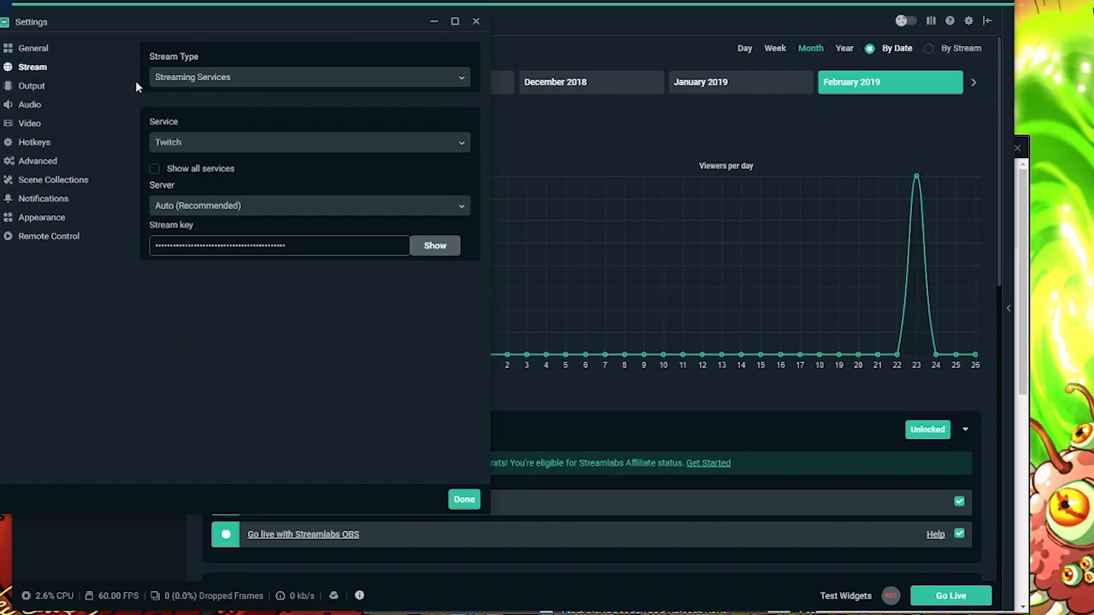
Replace the existing stream key with the pasted key, then bring up Chrome's window options.
{"action": "left_click_drag", "start_coordinate": [295, 245], "coordinate": [112, 246]}
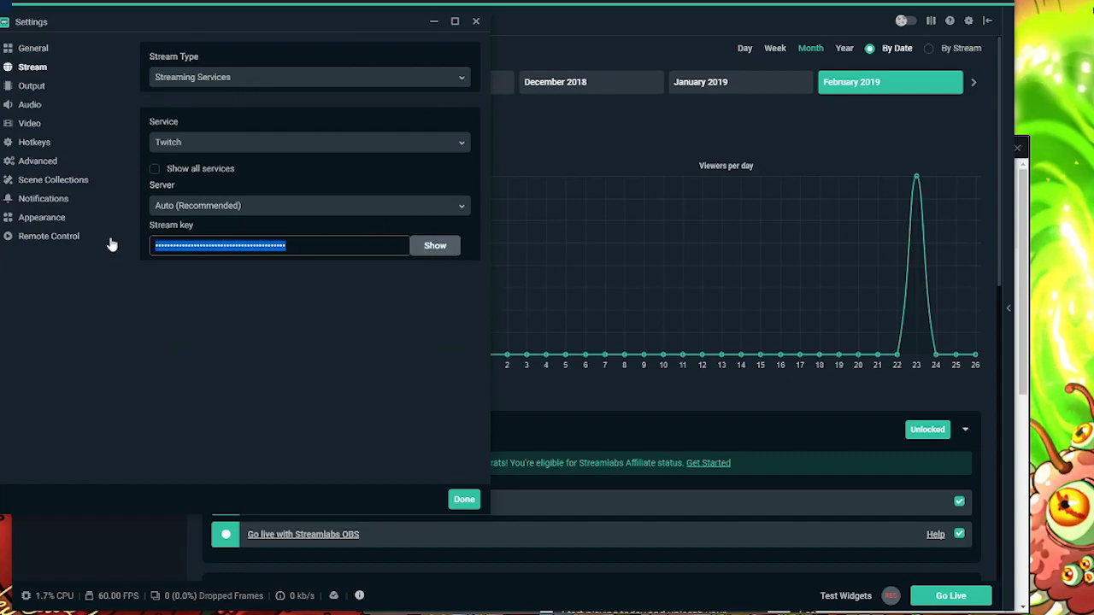
{"action": "key", "text": "ctrl+v"}
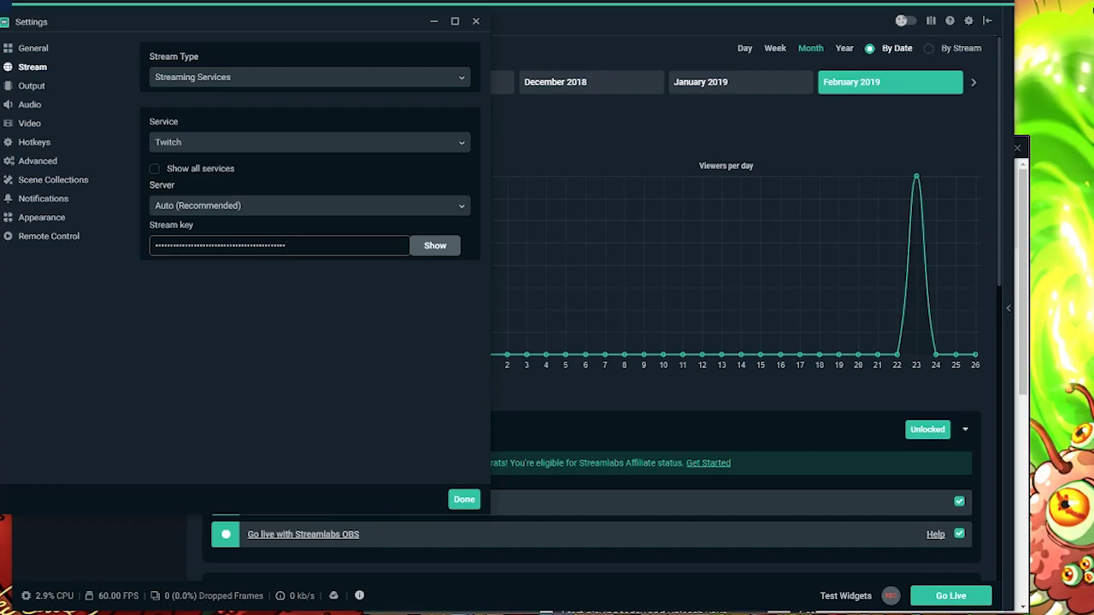
{"action": "mouse_move", "coordinate": [269, 611]}
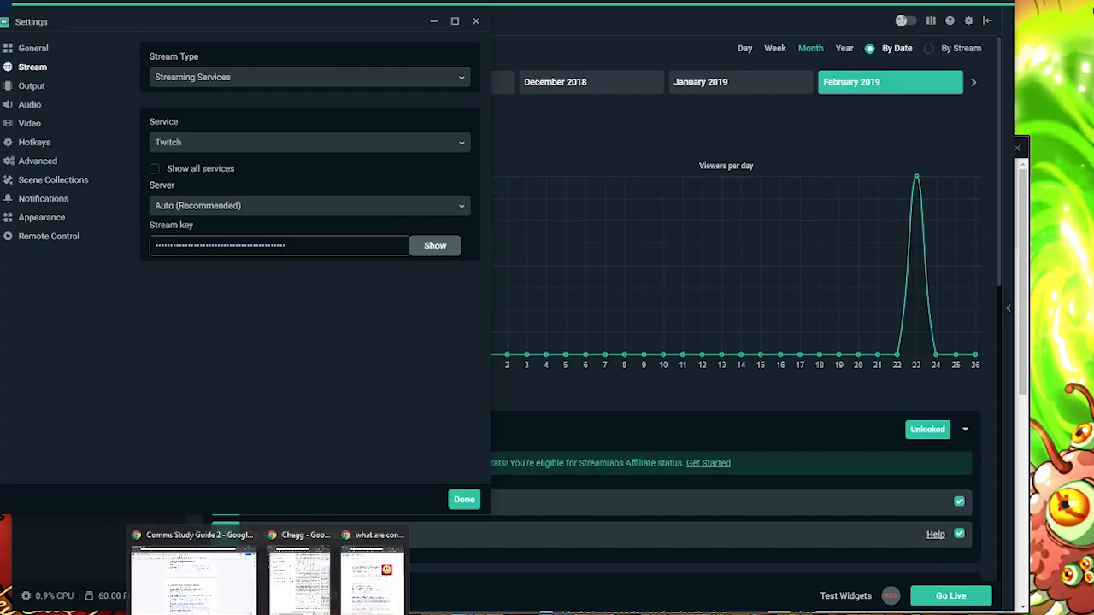
{"action": "left_click", "coordinate": [360, 603]}
{"action": "right_click", "coordinate": [269, 611]}
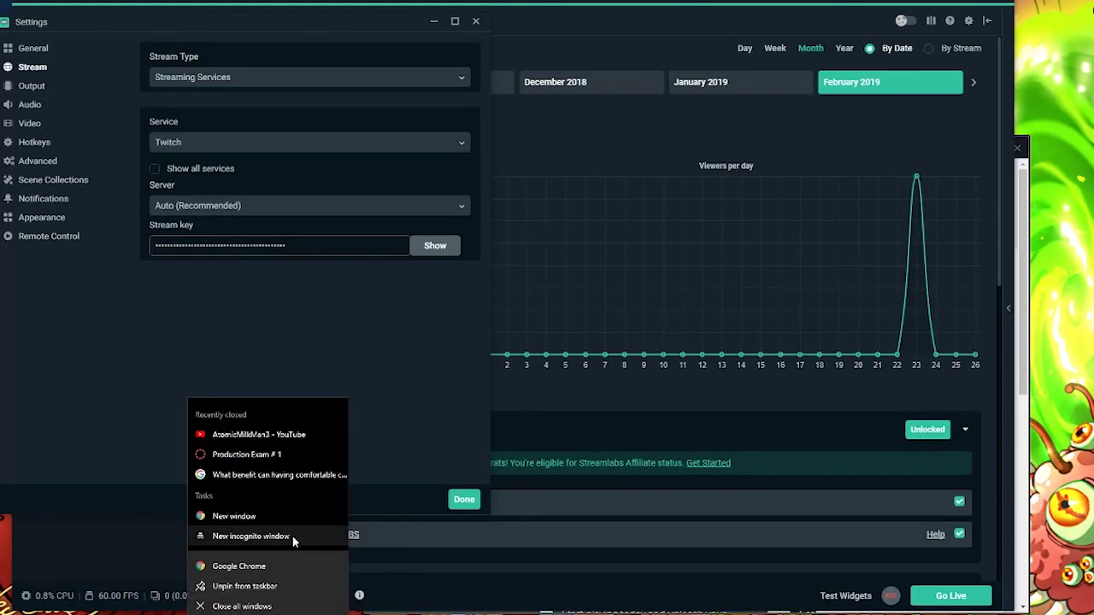
Open Twitch's Stream Key & Preferences page in a new Chrome window and copy the Primary Stream key.
{"action": "left_click", "coordinate": [276, 518]}
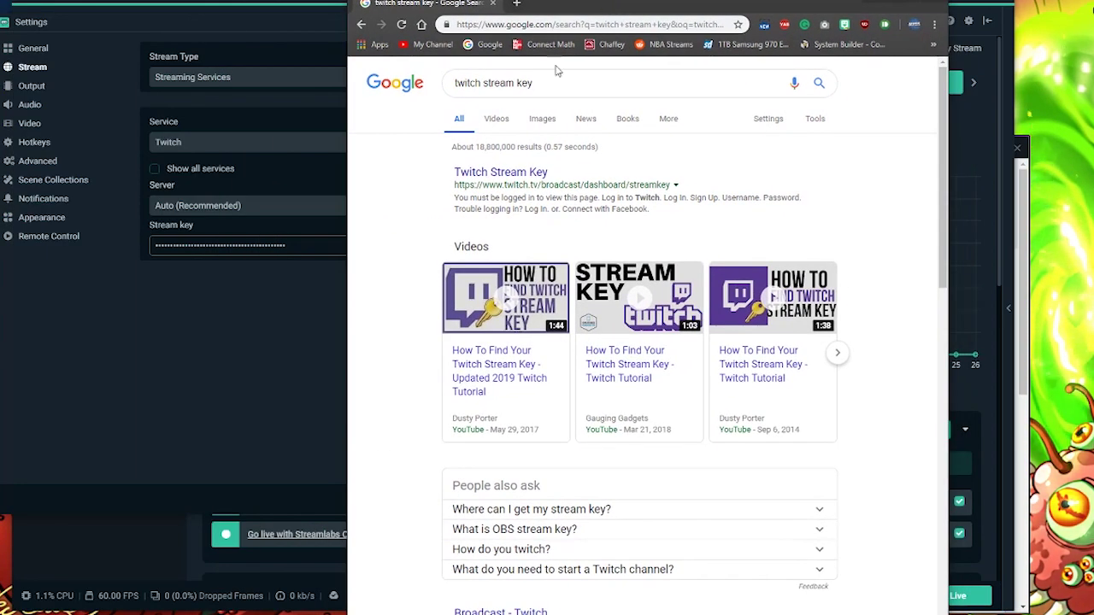
{"action": "left_click", "coordinate": [530, 175]}
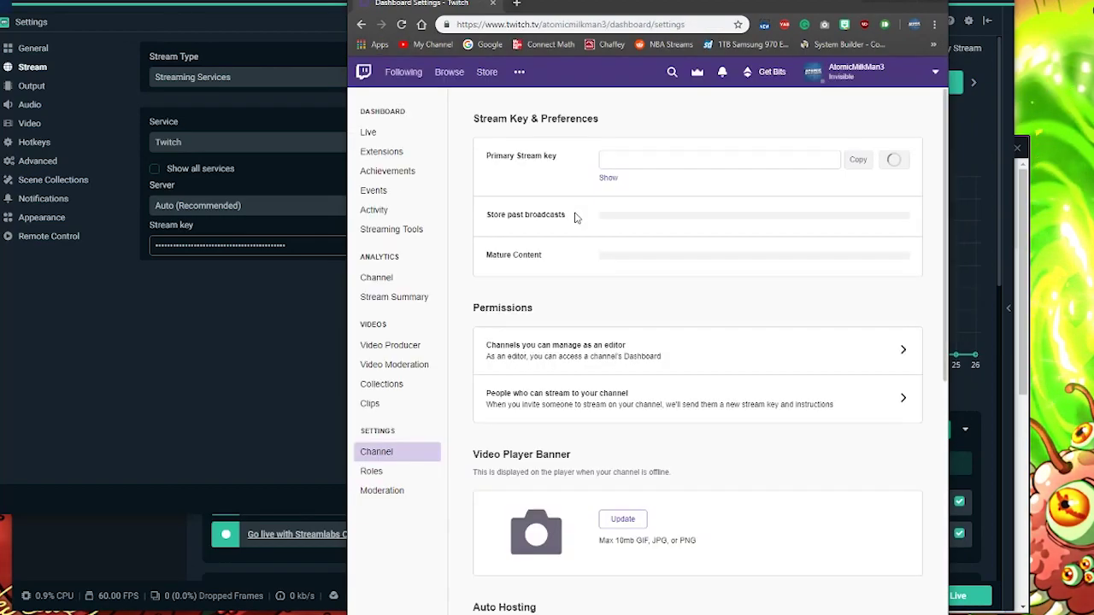
{"action": "left_click", "coordinate": [751, 157]}
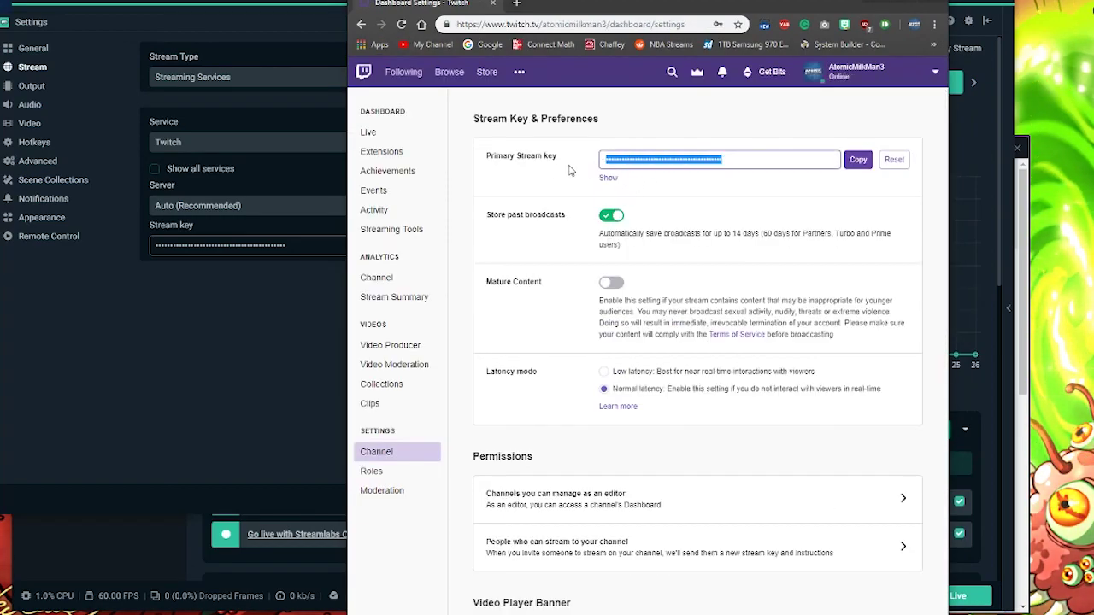
{"action": "left_click", "coordinate": [720, 185]}
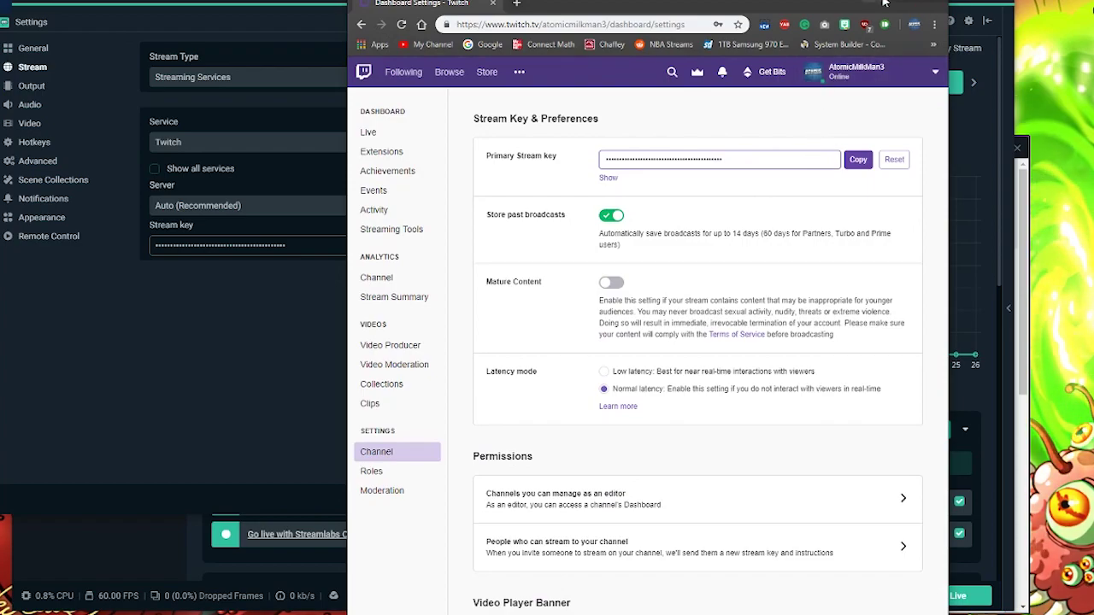
In Output settings, collapse Streaming and set the recording path to Local Disk (D:).
{"action": "left_click", "coordinate": [925, 4]}
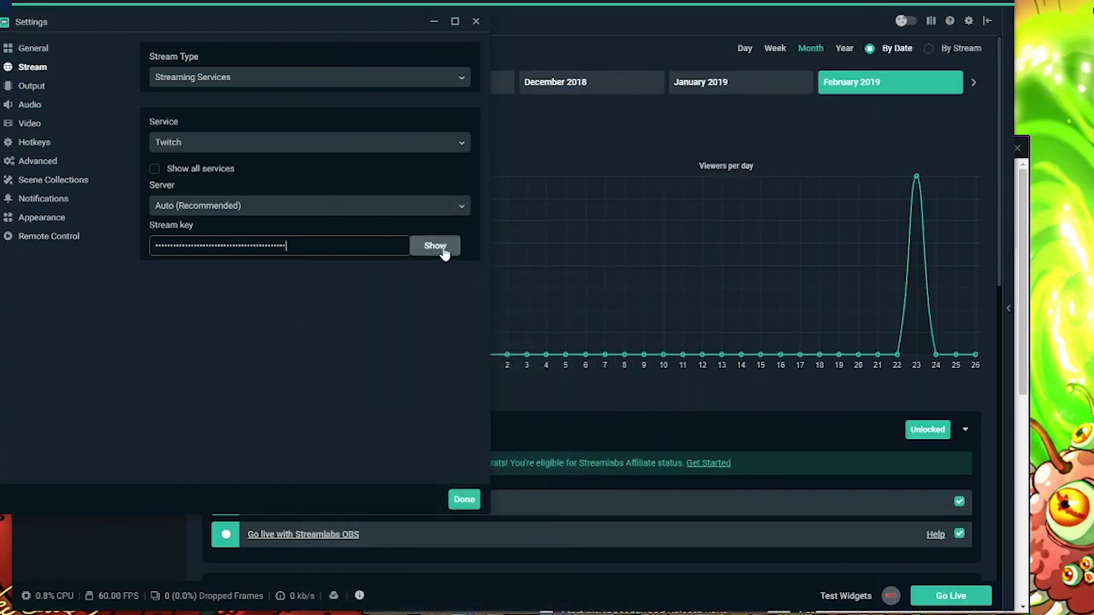
{"action": "left_click", "coordinate": [30, 87]}
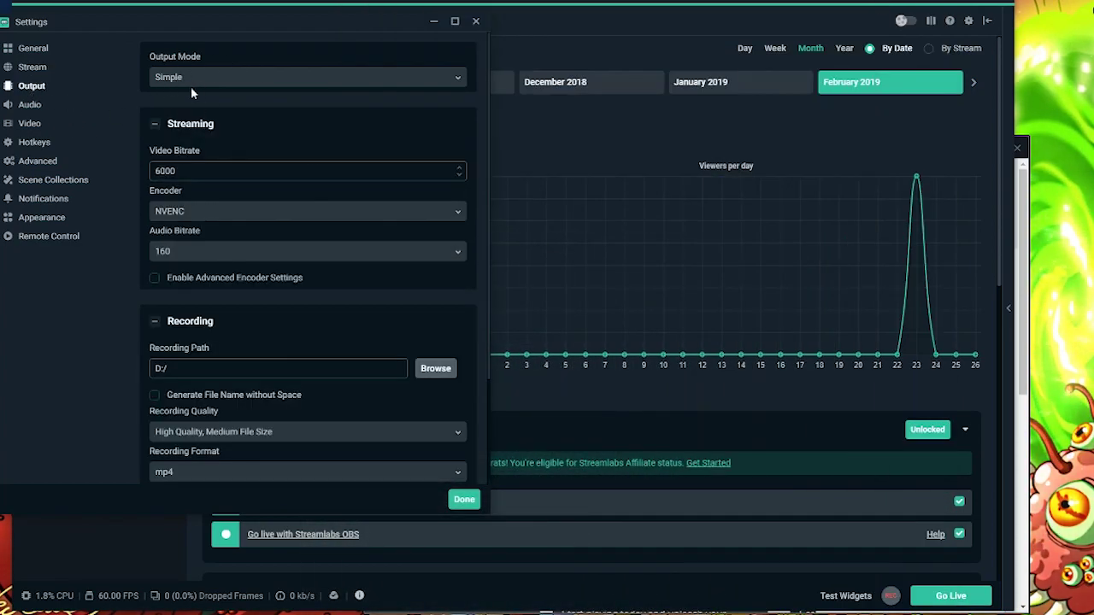
{"action": "left_click", "coordinate": [154, 126]}
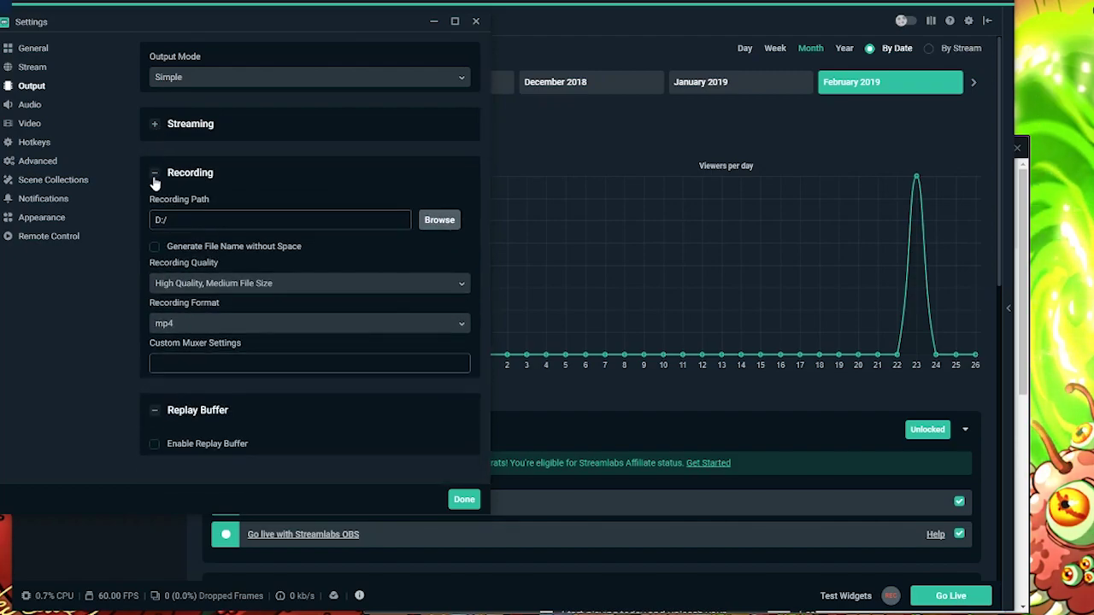
{"action": "left_click", "coordinate": [436, 224]}
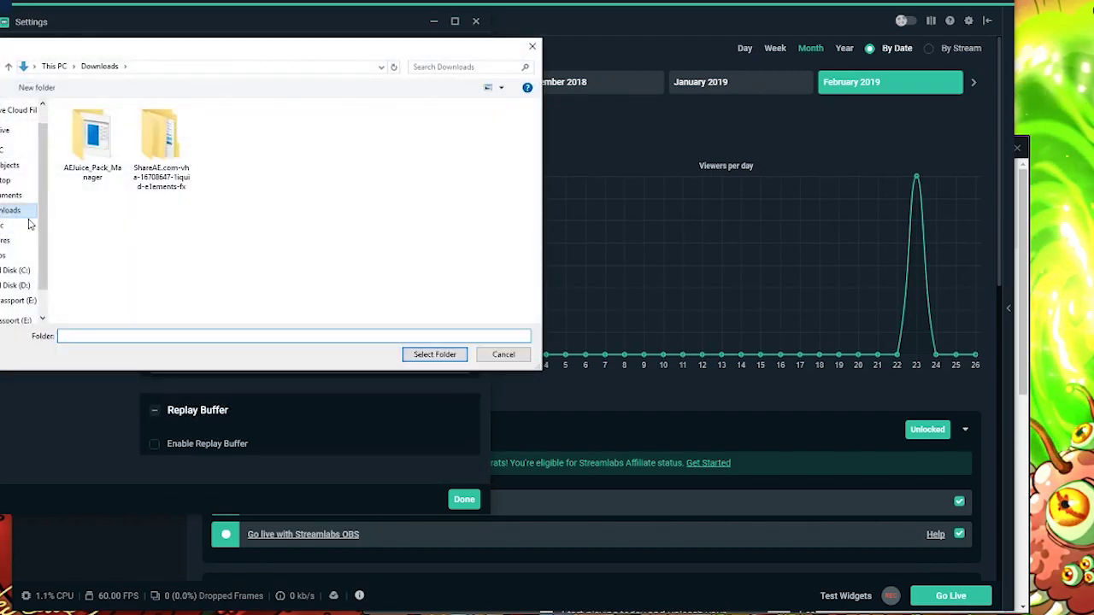
{"action": "scroll", "coordinate": [26, 225], "scroll_direction": "down", "scroll_amount": 1}
{"action": "left_click", "coordinate": [15, 245]}
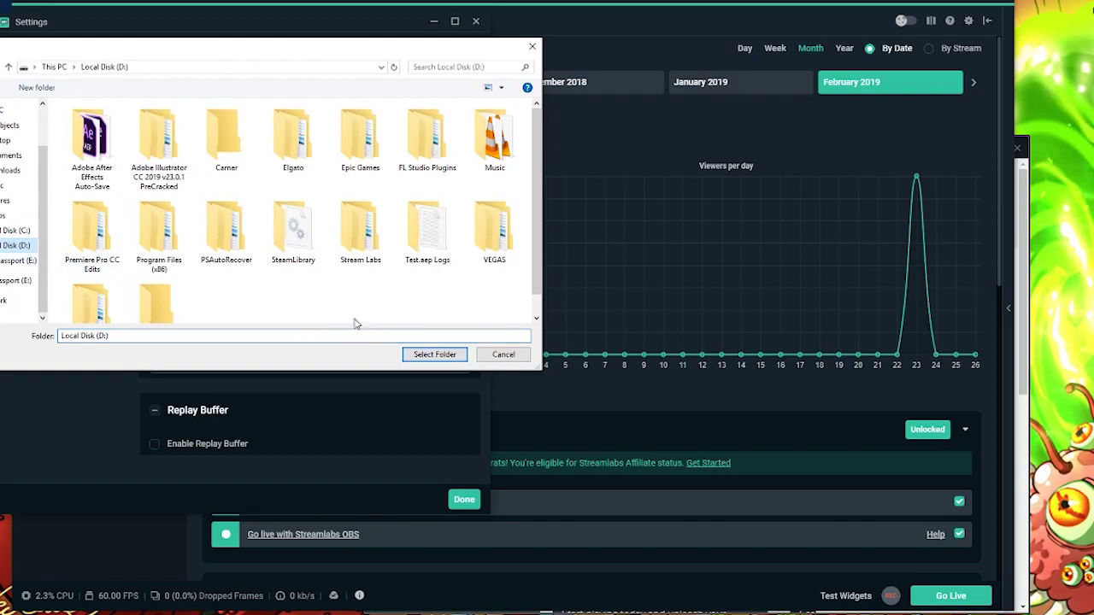
{"action": "left_click", "coordinate": [436, 355]}
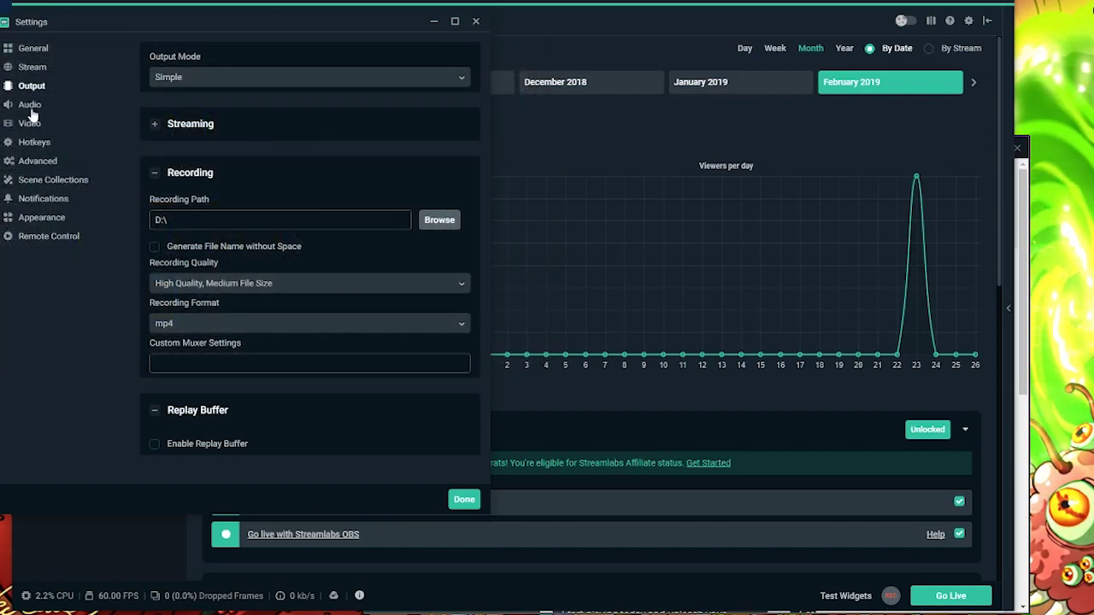
Review the Audio and Video settings pages, then save and close Settings.
{"action": "left_click", "coordinate": [30, 106]}
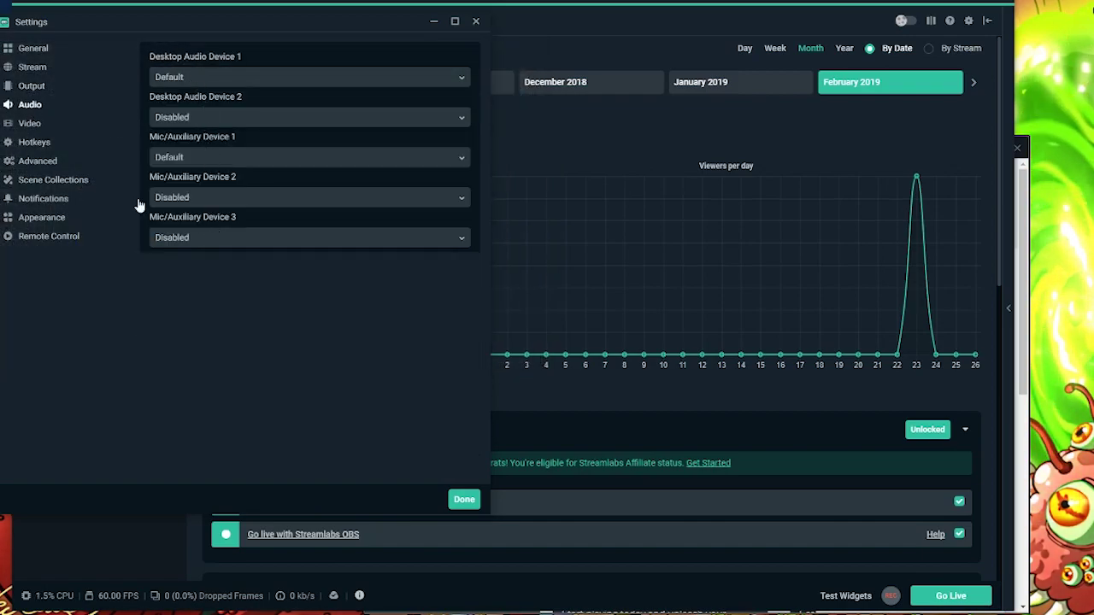
{"action": "left_click", "coordinate": [50, 125]}
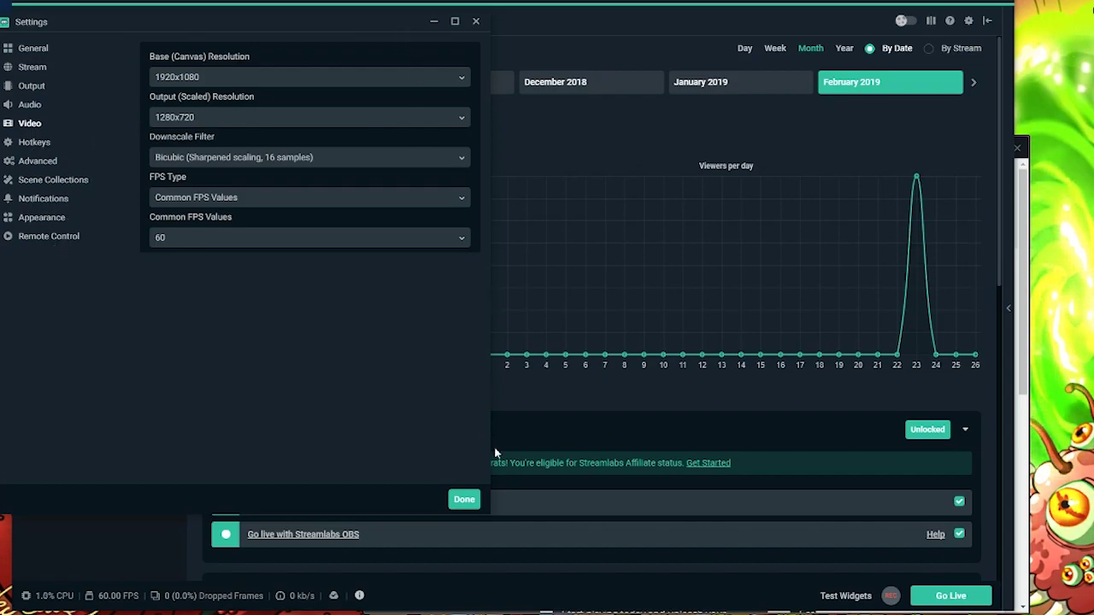
{"action": "left_click", "coordinate": [464, 500]}
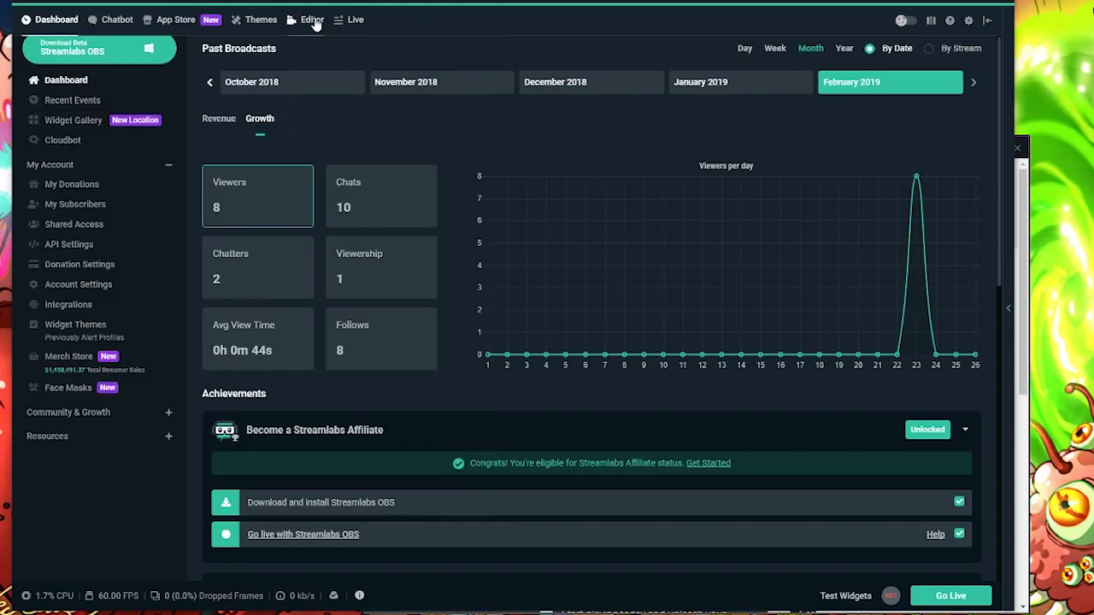
Return to the Editor, fire a test alert from Test Widgets, and open the scene collection list.
{"action": "left_click", "coordinate": [309, 20]}
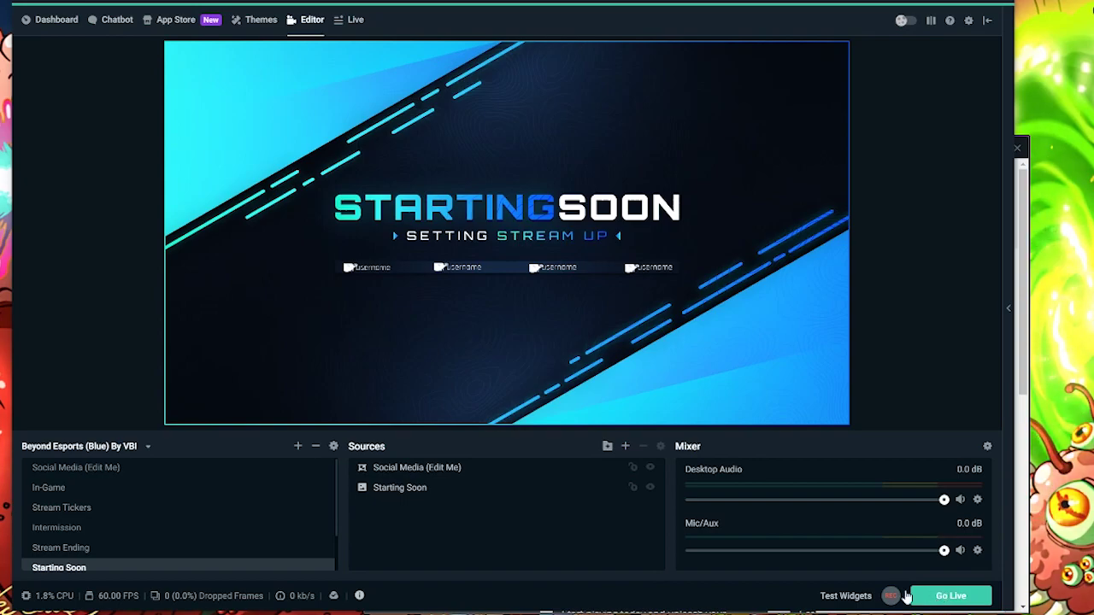
{"action": "left_click", "coordinate": [846, 595]}
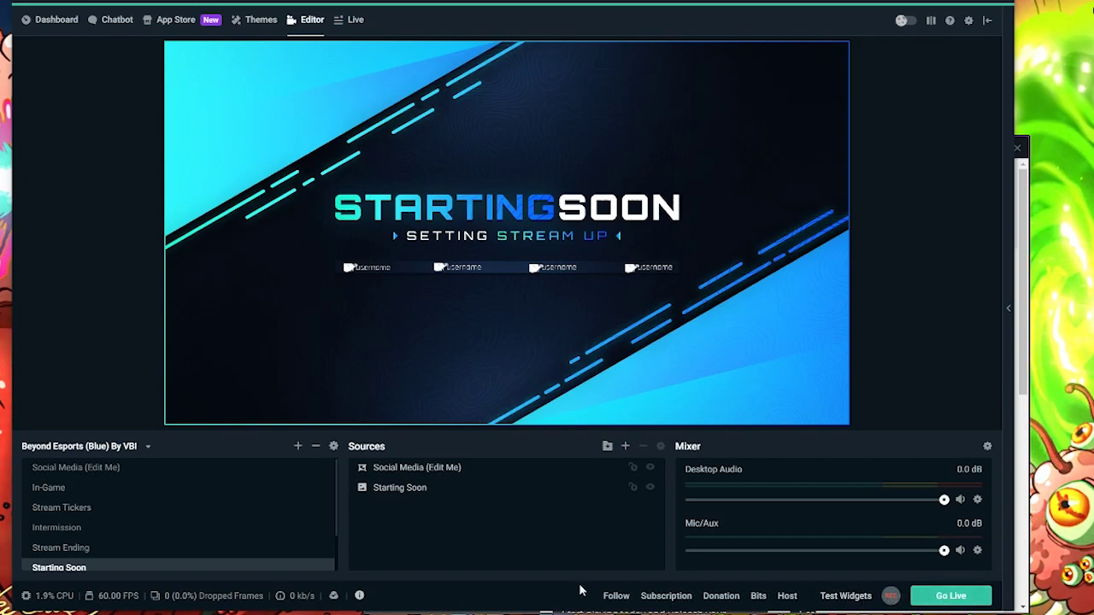
{"action": "left_click", "coordinate": [668, 596]}
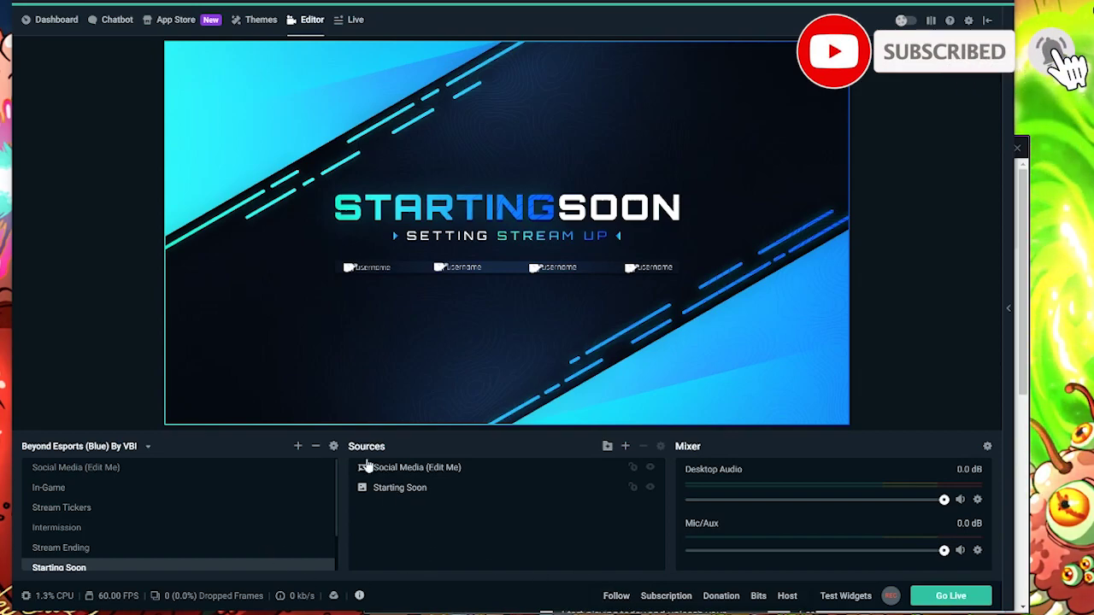
{"action": "left_click", "coordinate": [141, 446]}
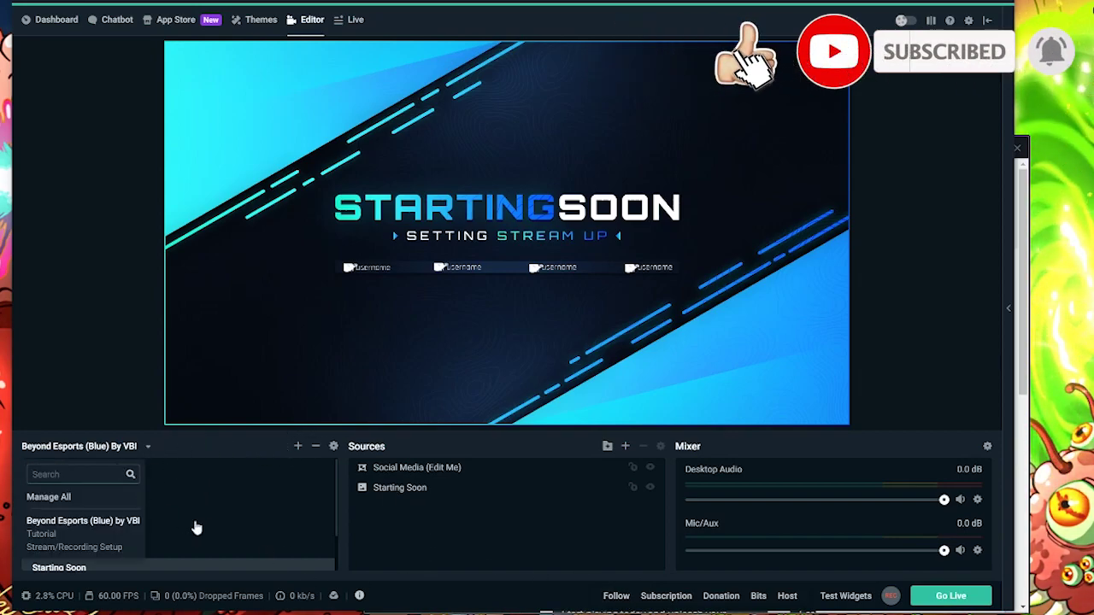